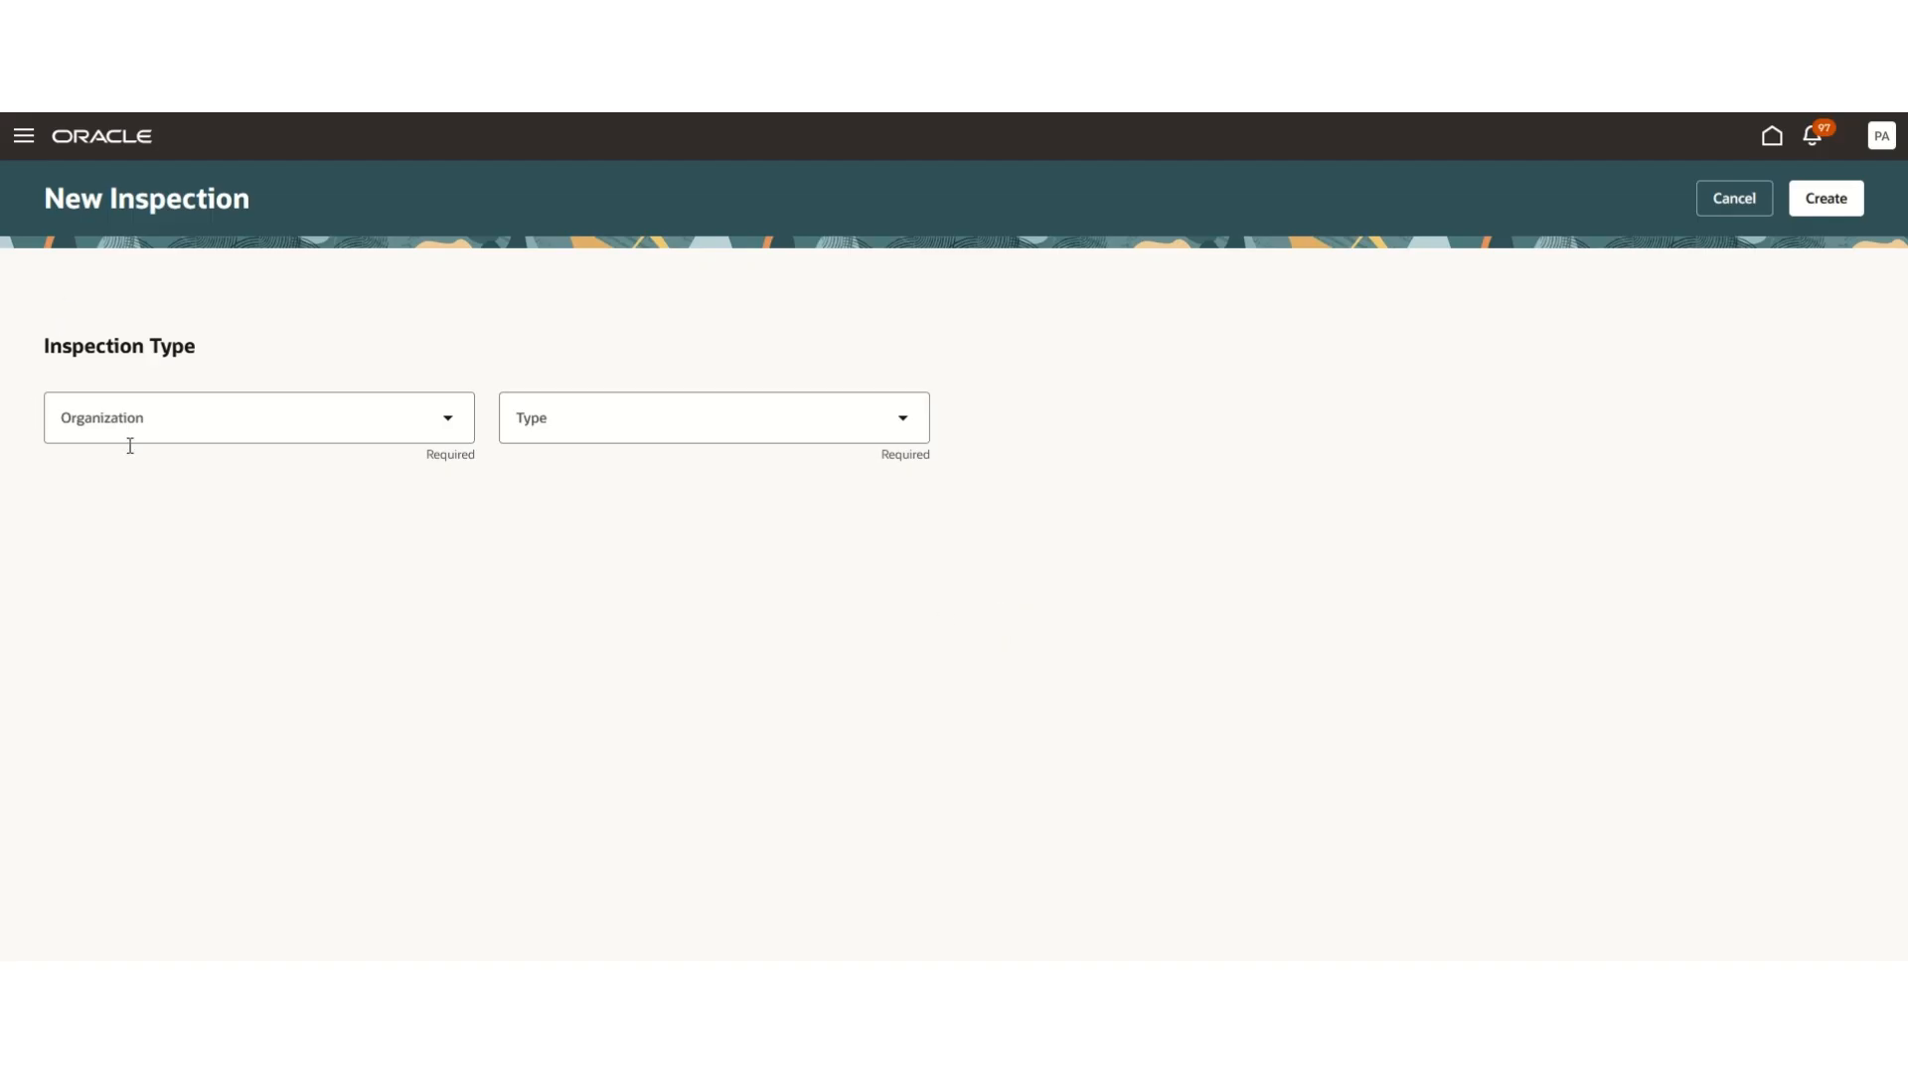
- Set the inspection organization to Seattle Manufacturing and the inspection type to Inventory
left_click(204, 414)
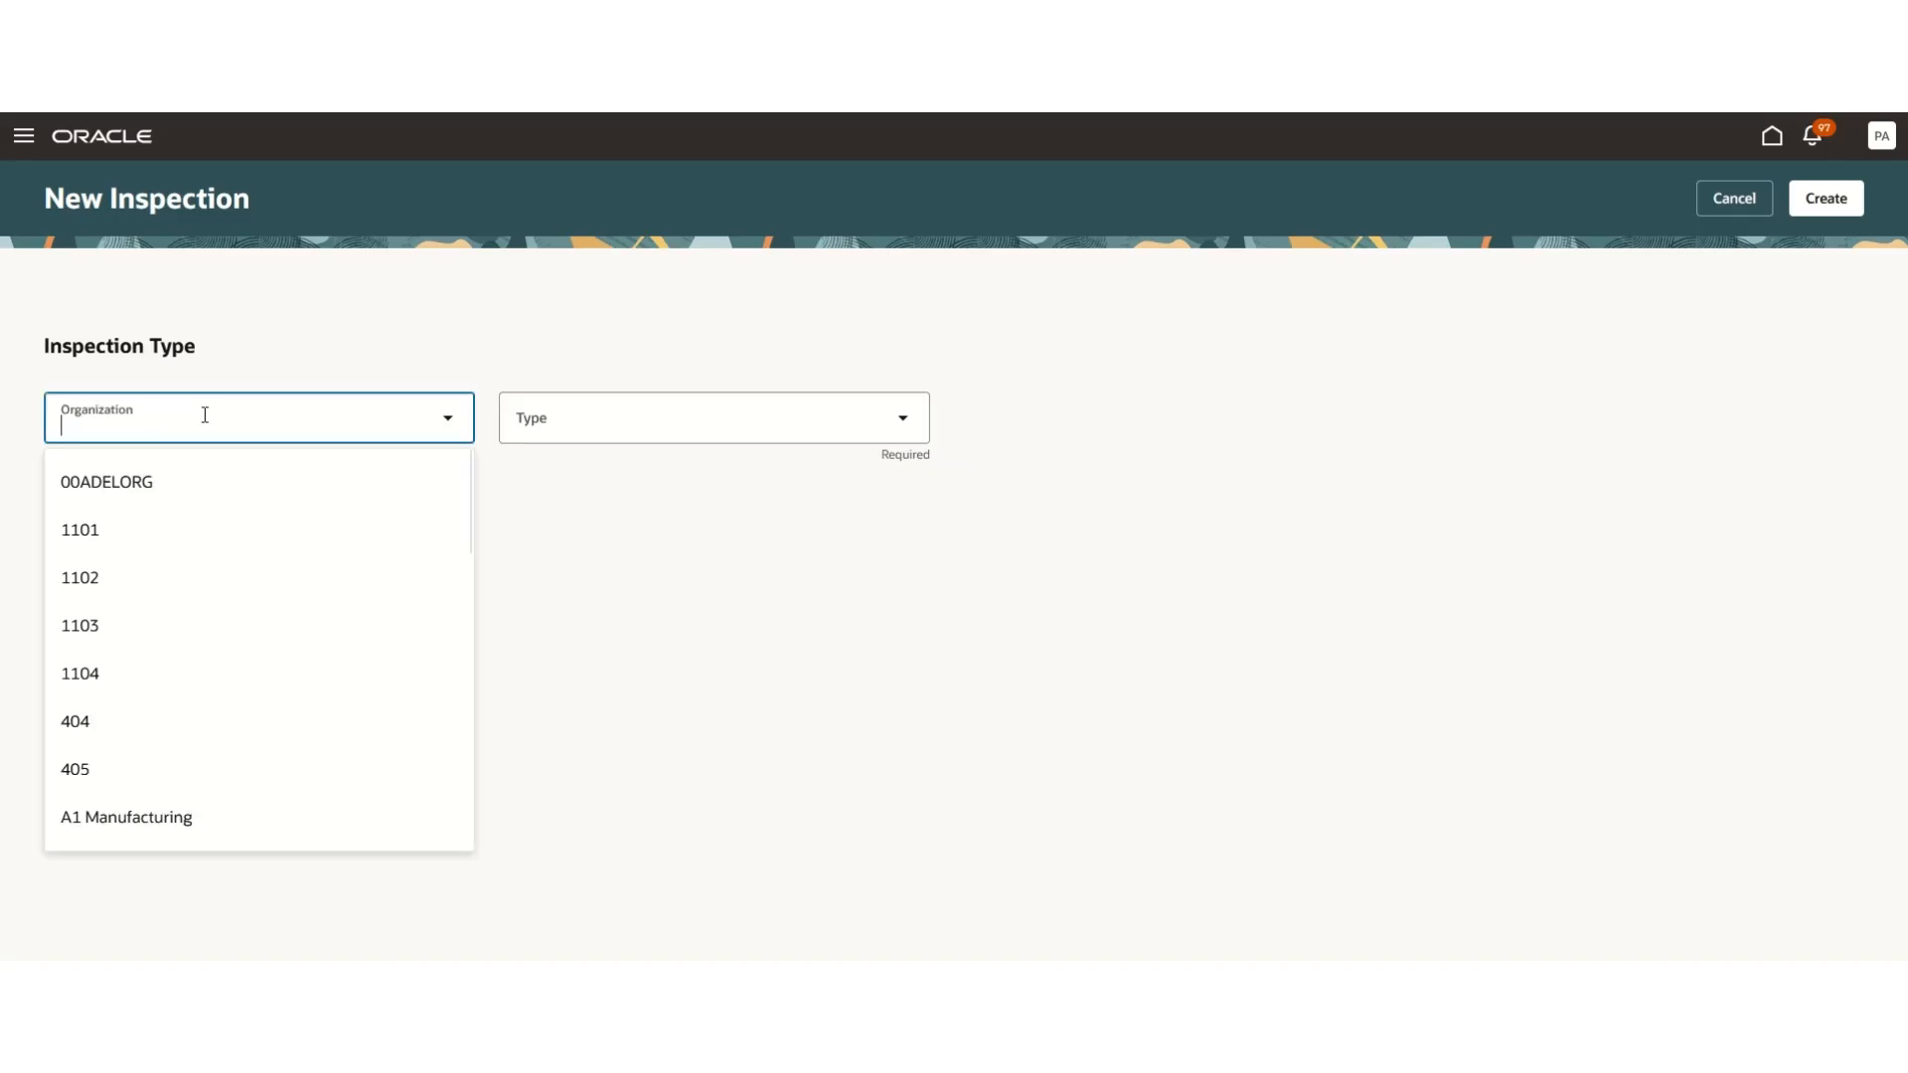
type("Seatt")
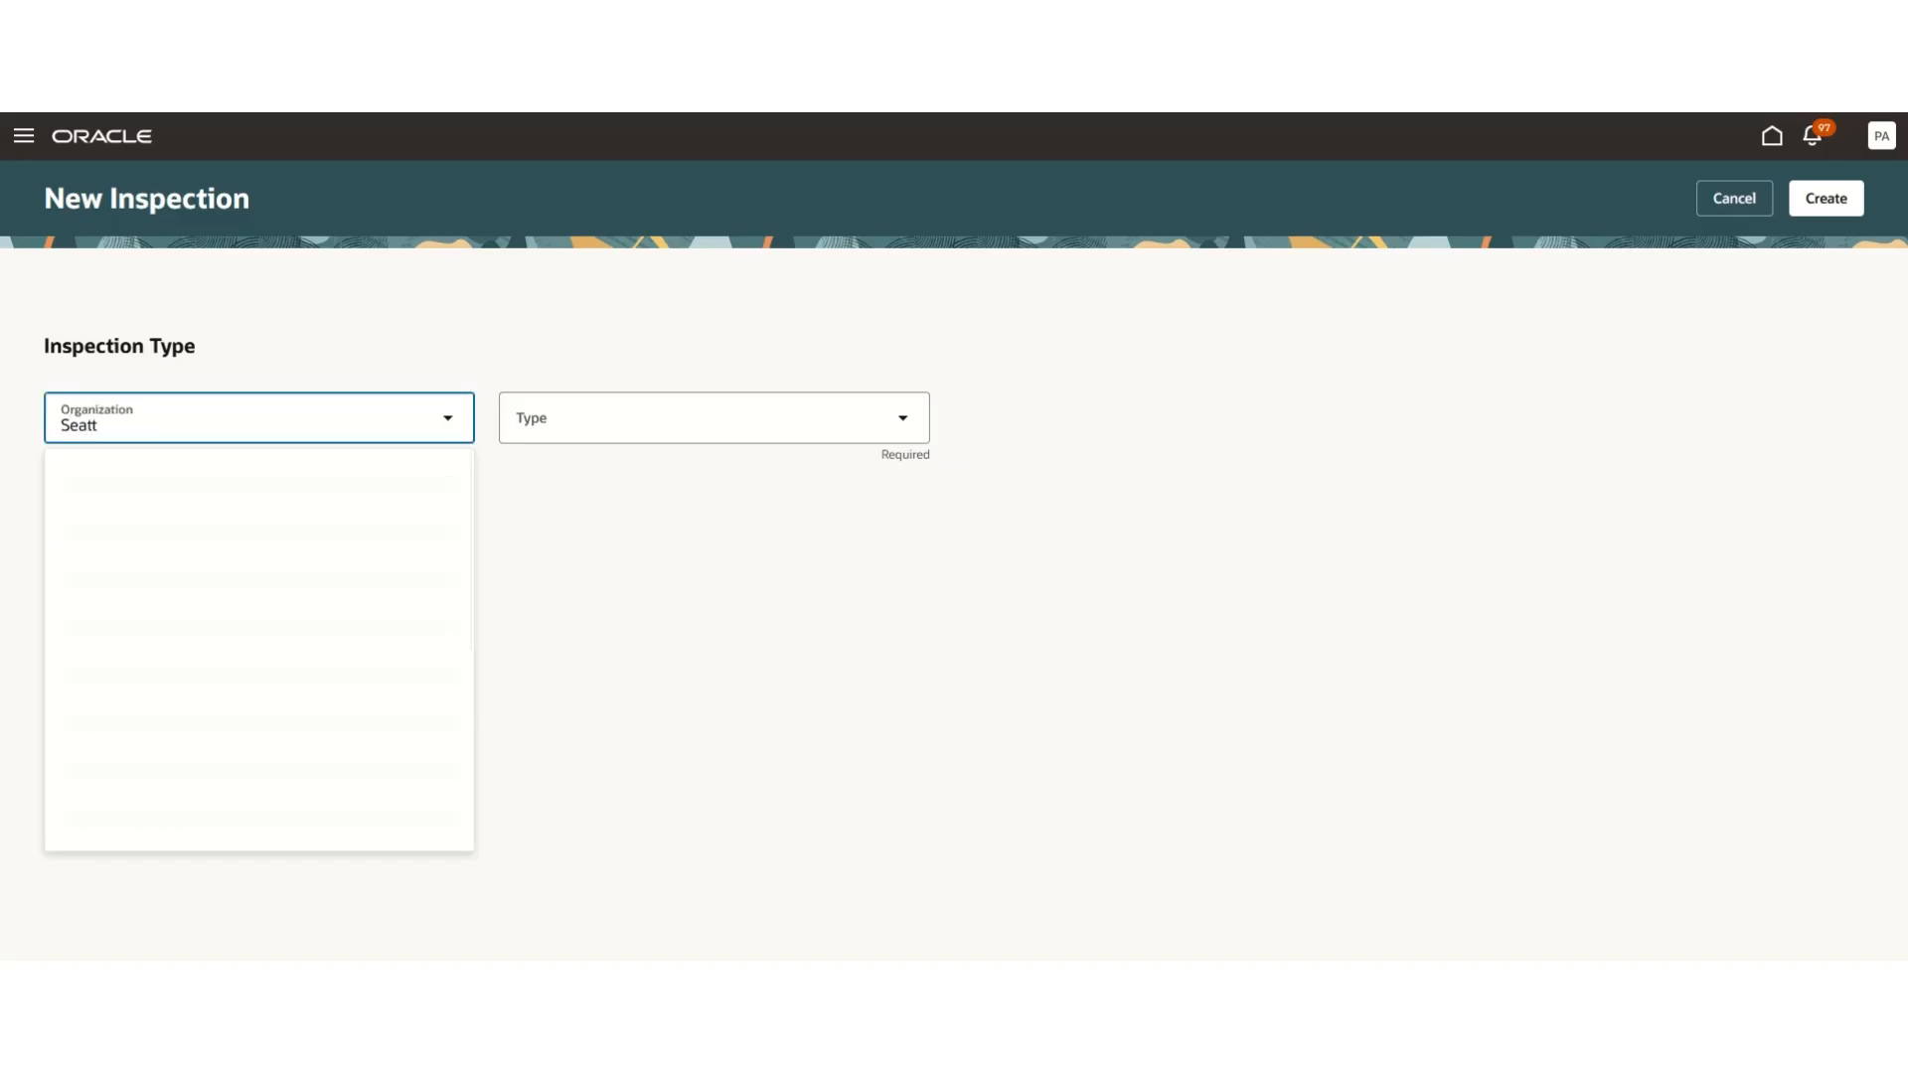
type("le Manu")
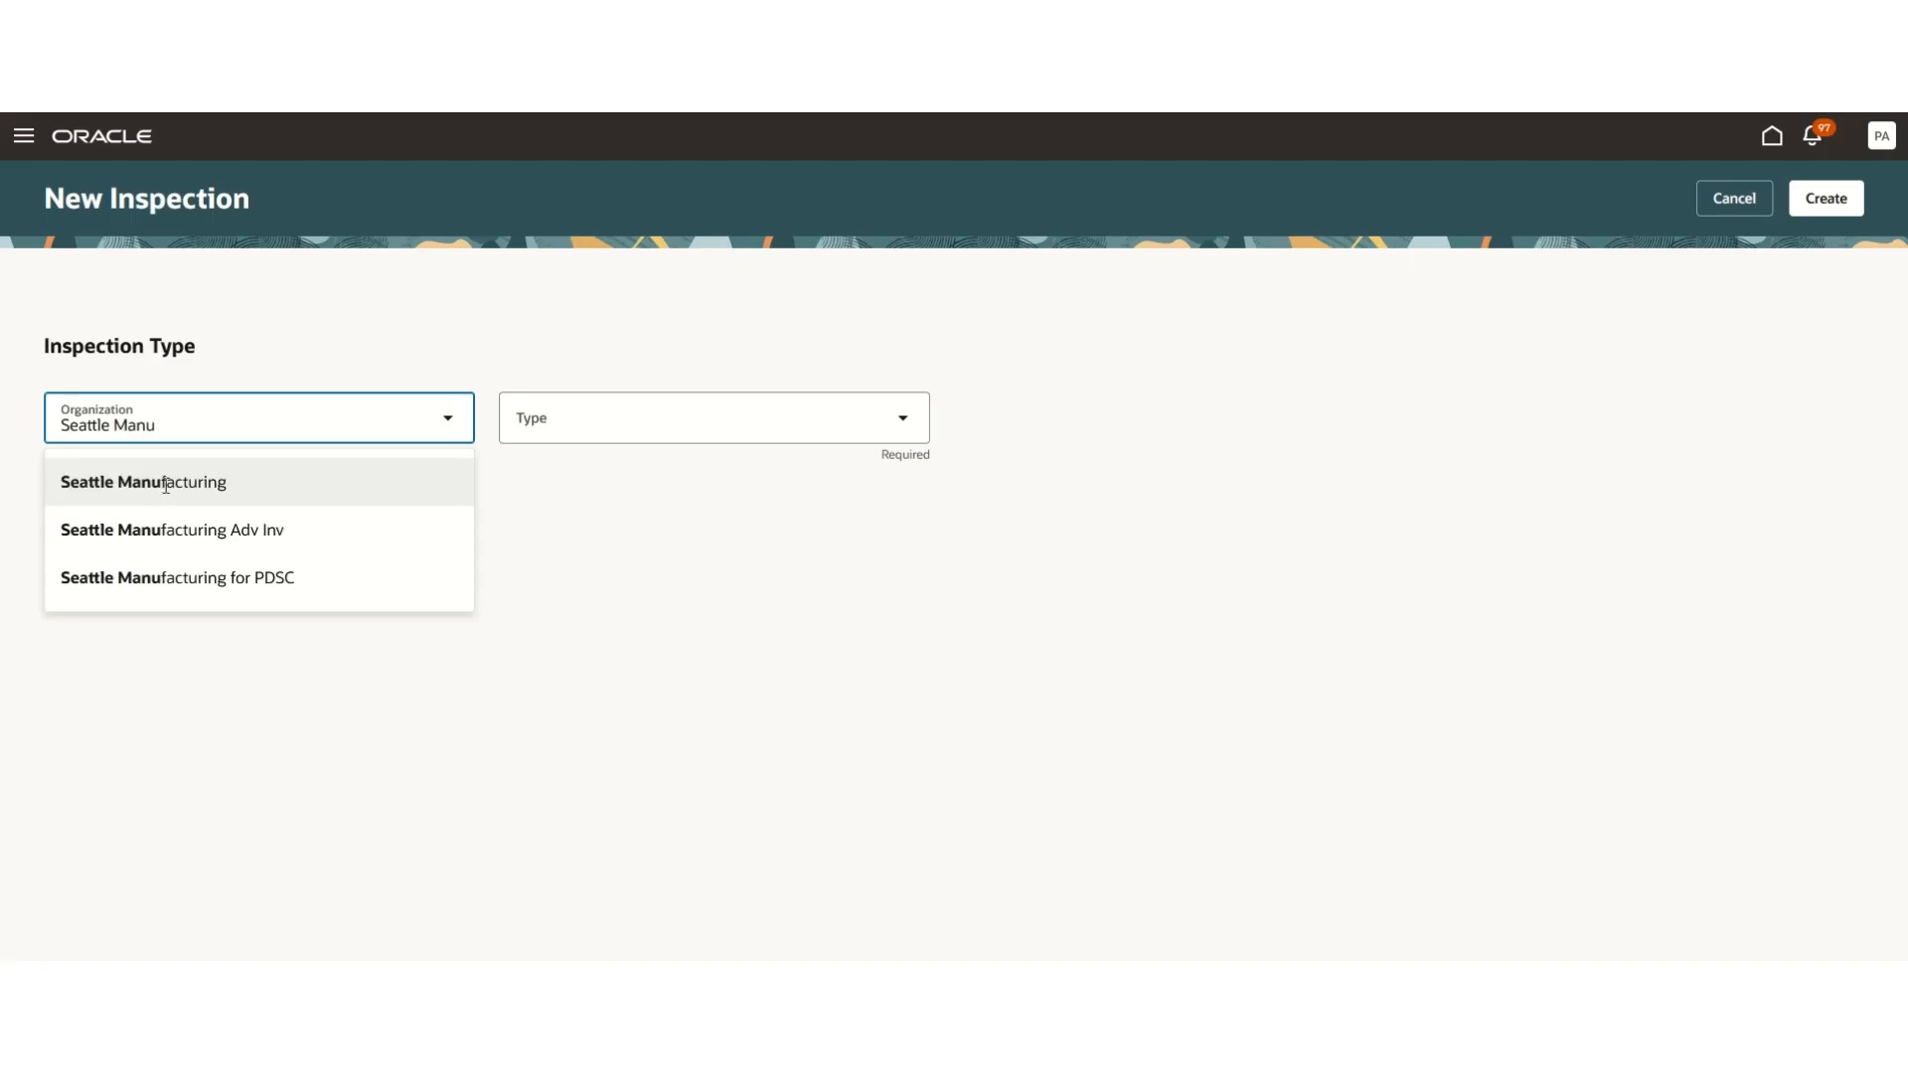
left_click(165, 485)
left_click(909, 432)
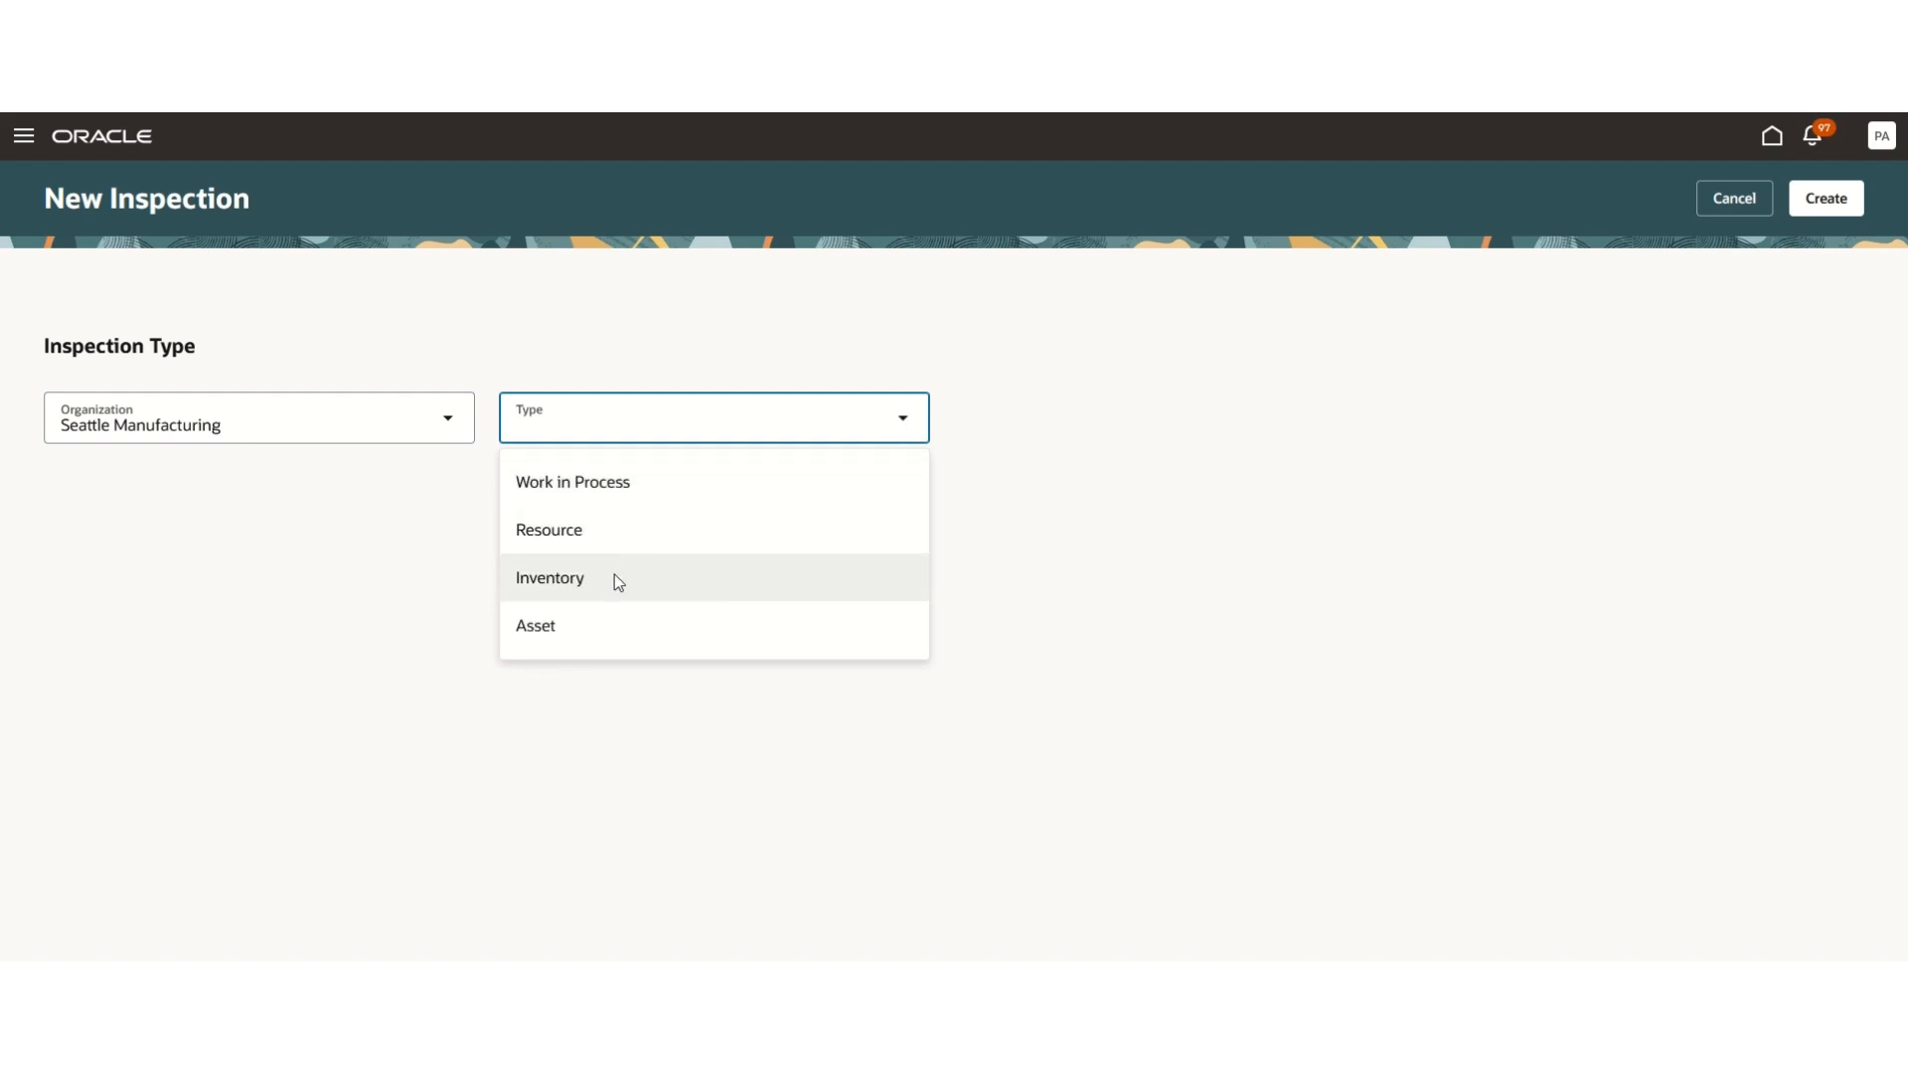
left_click(614, 578)
- Select item AS16901 for the inspection
left_click(209, 594)
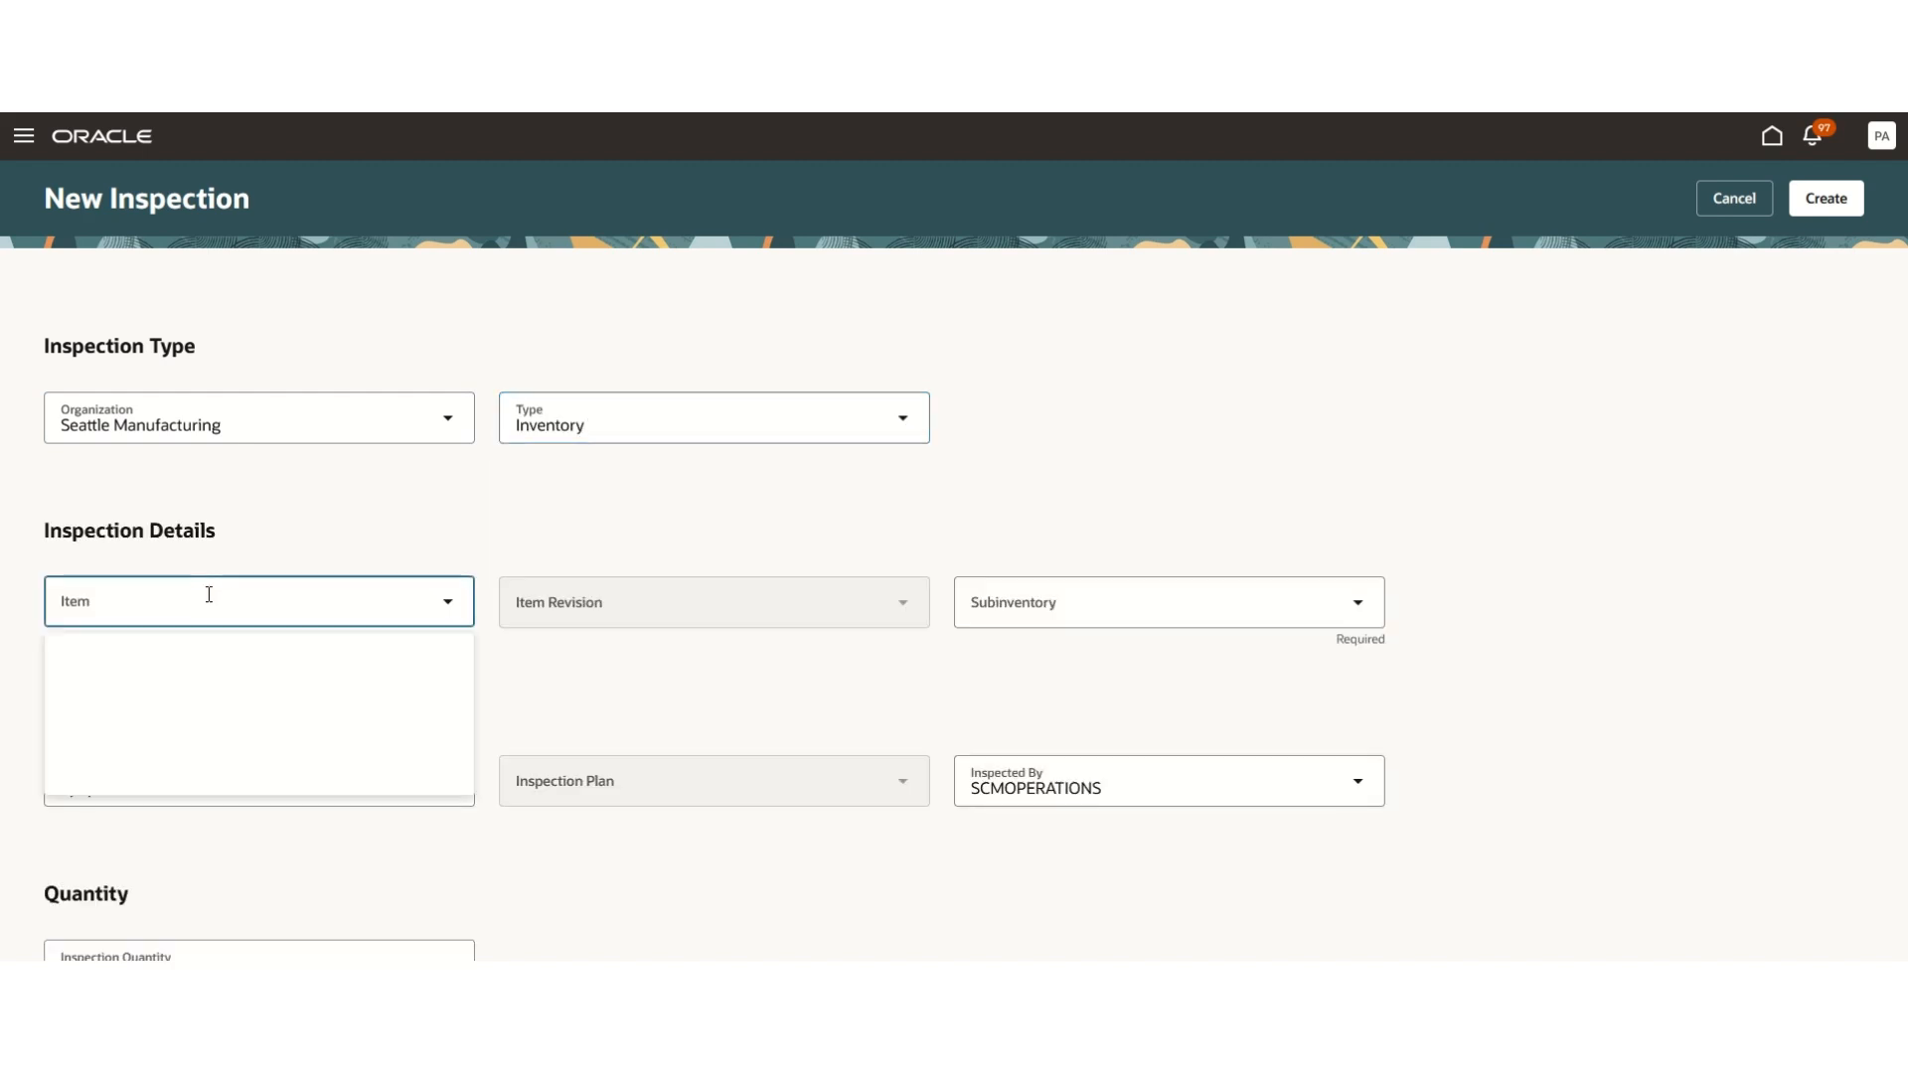
type("AS19")
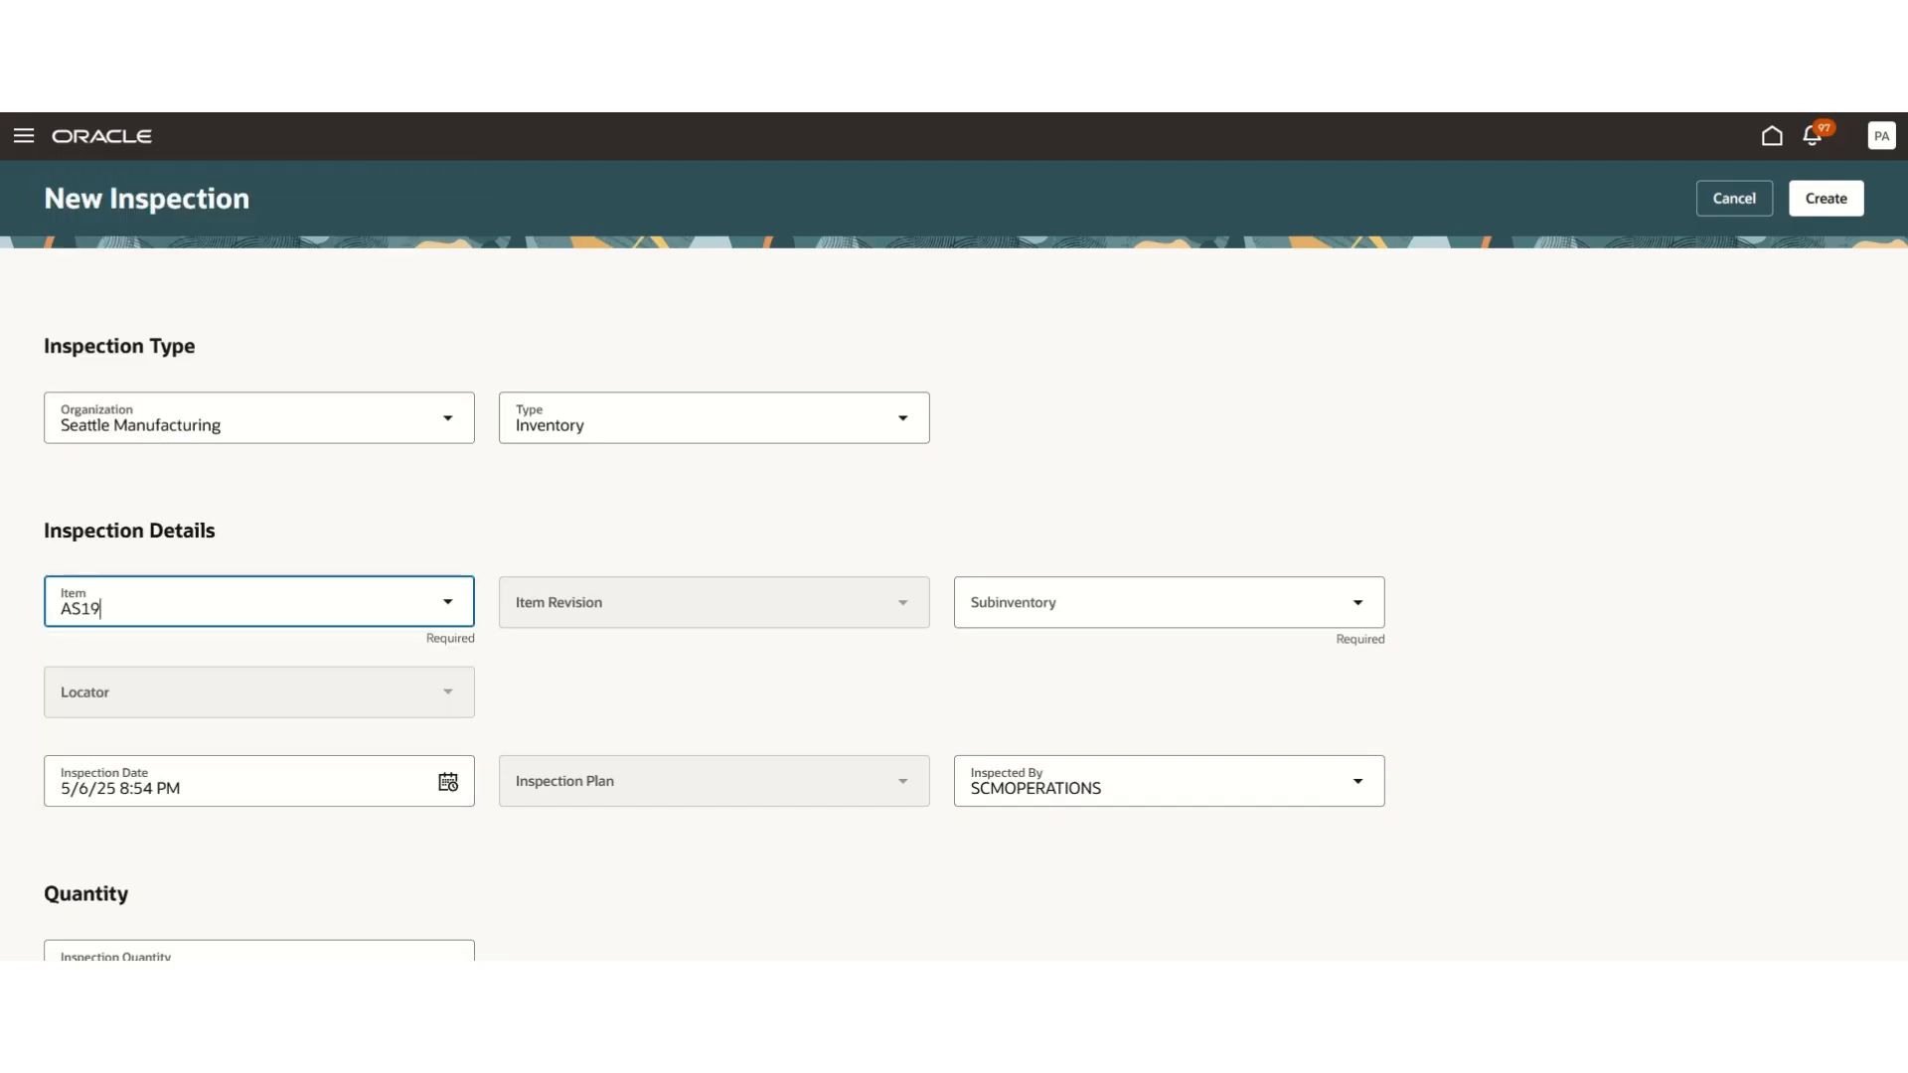
type("601")
key("BackSpace")
key("BackSpace")
key("BackSpace")
key("BackSpace")
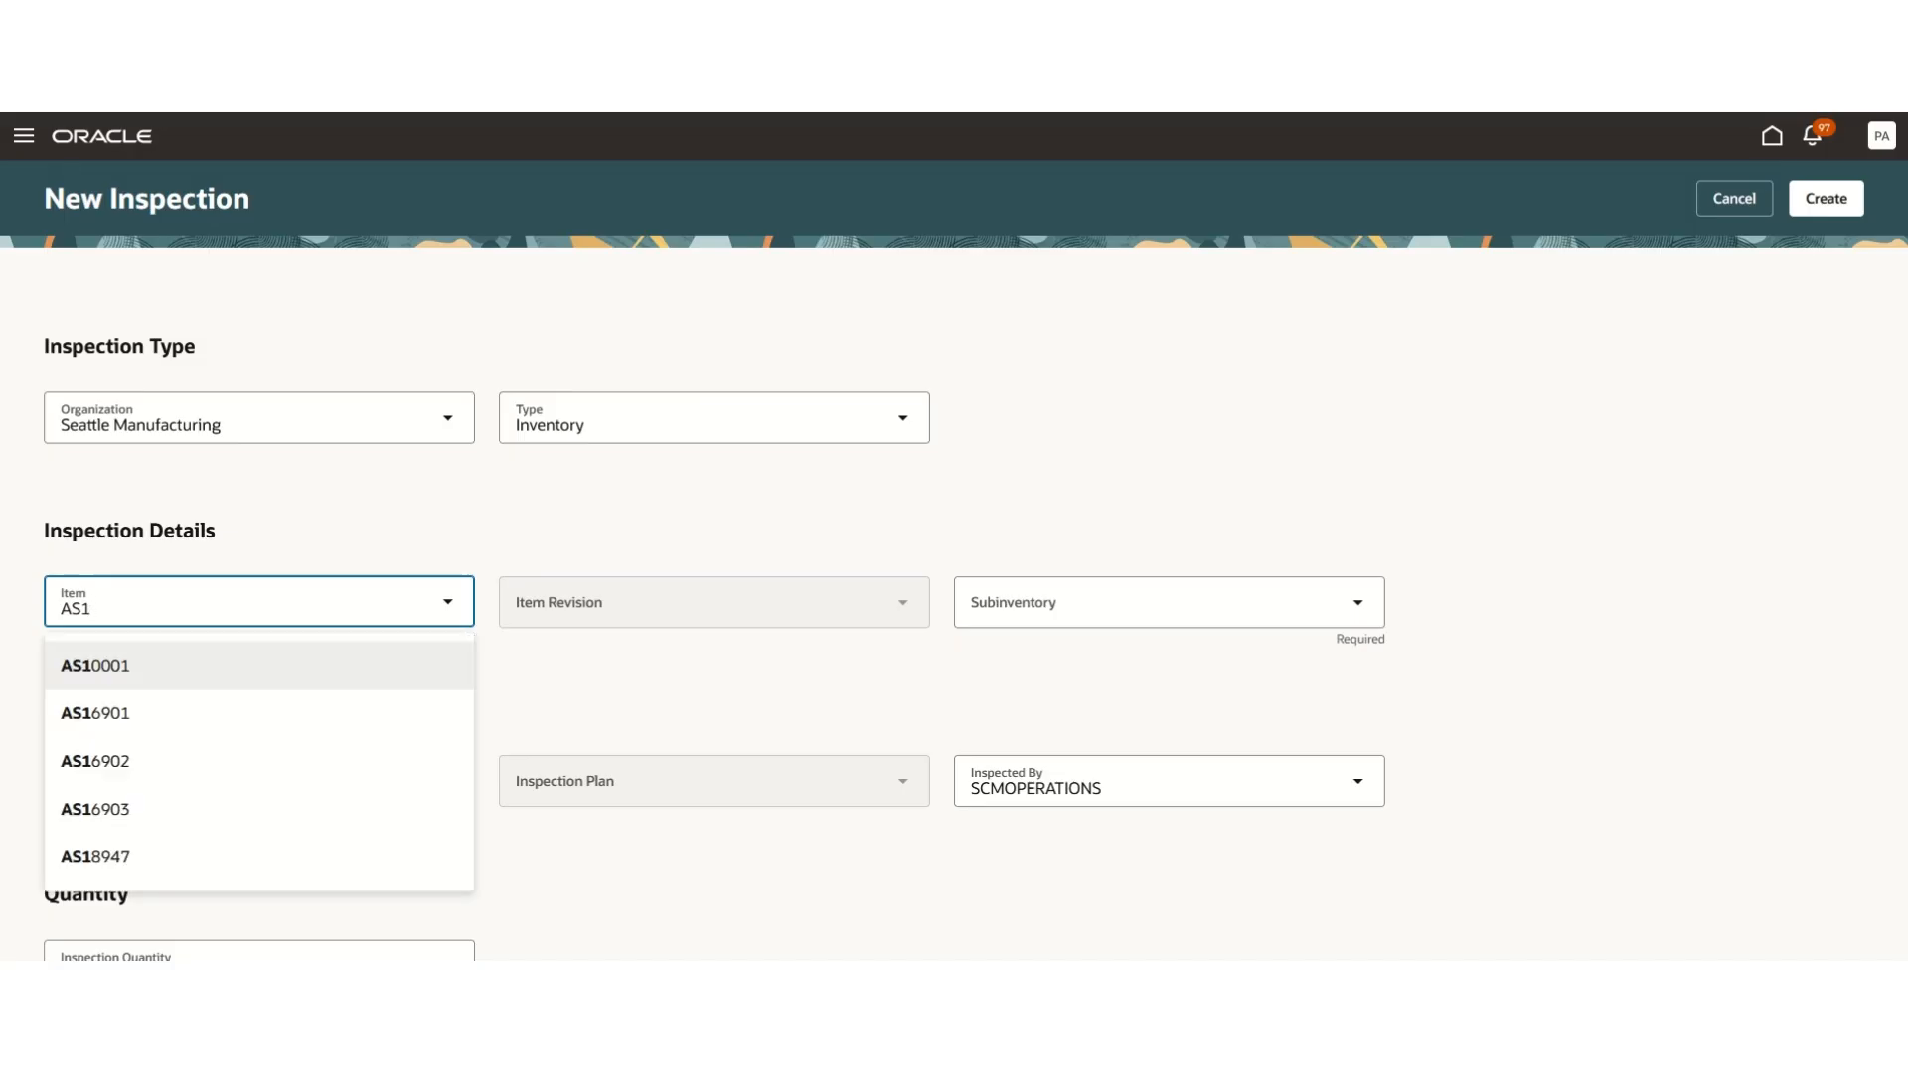
type("6901")
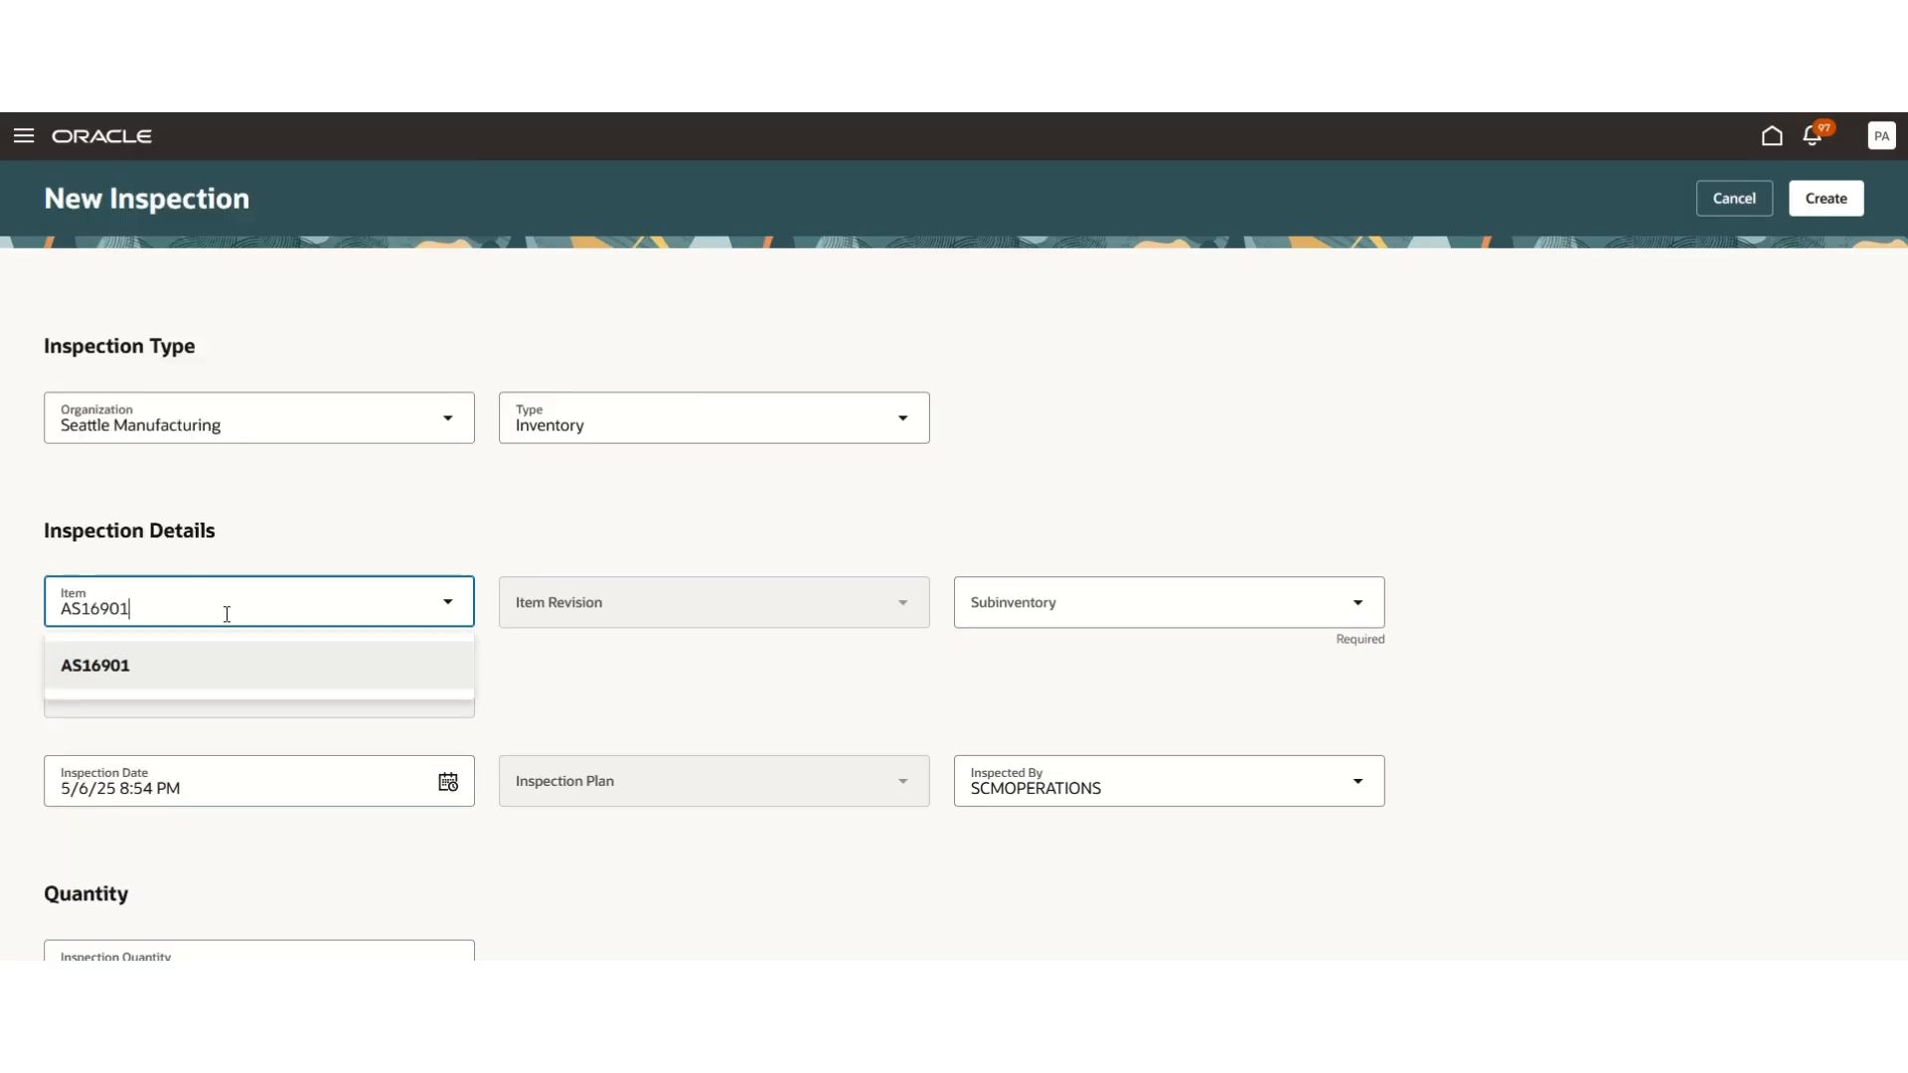
left_click(337, 671)
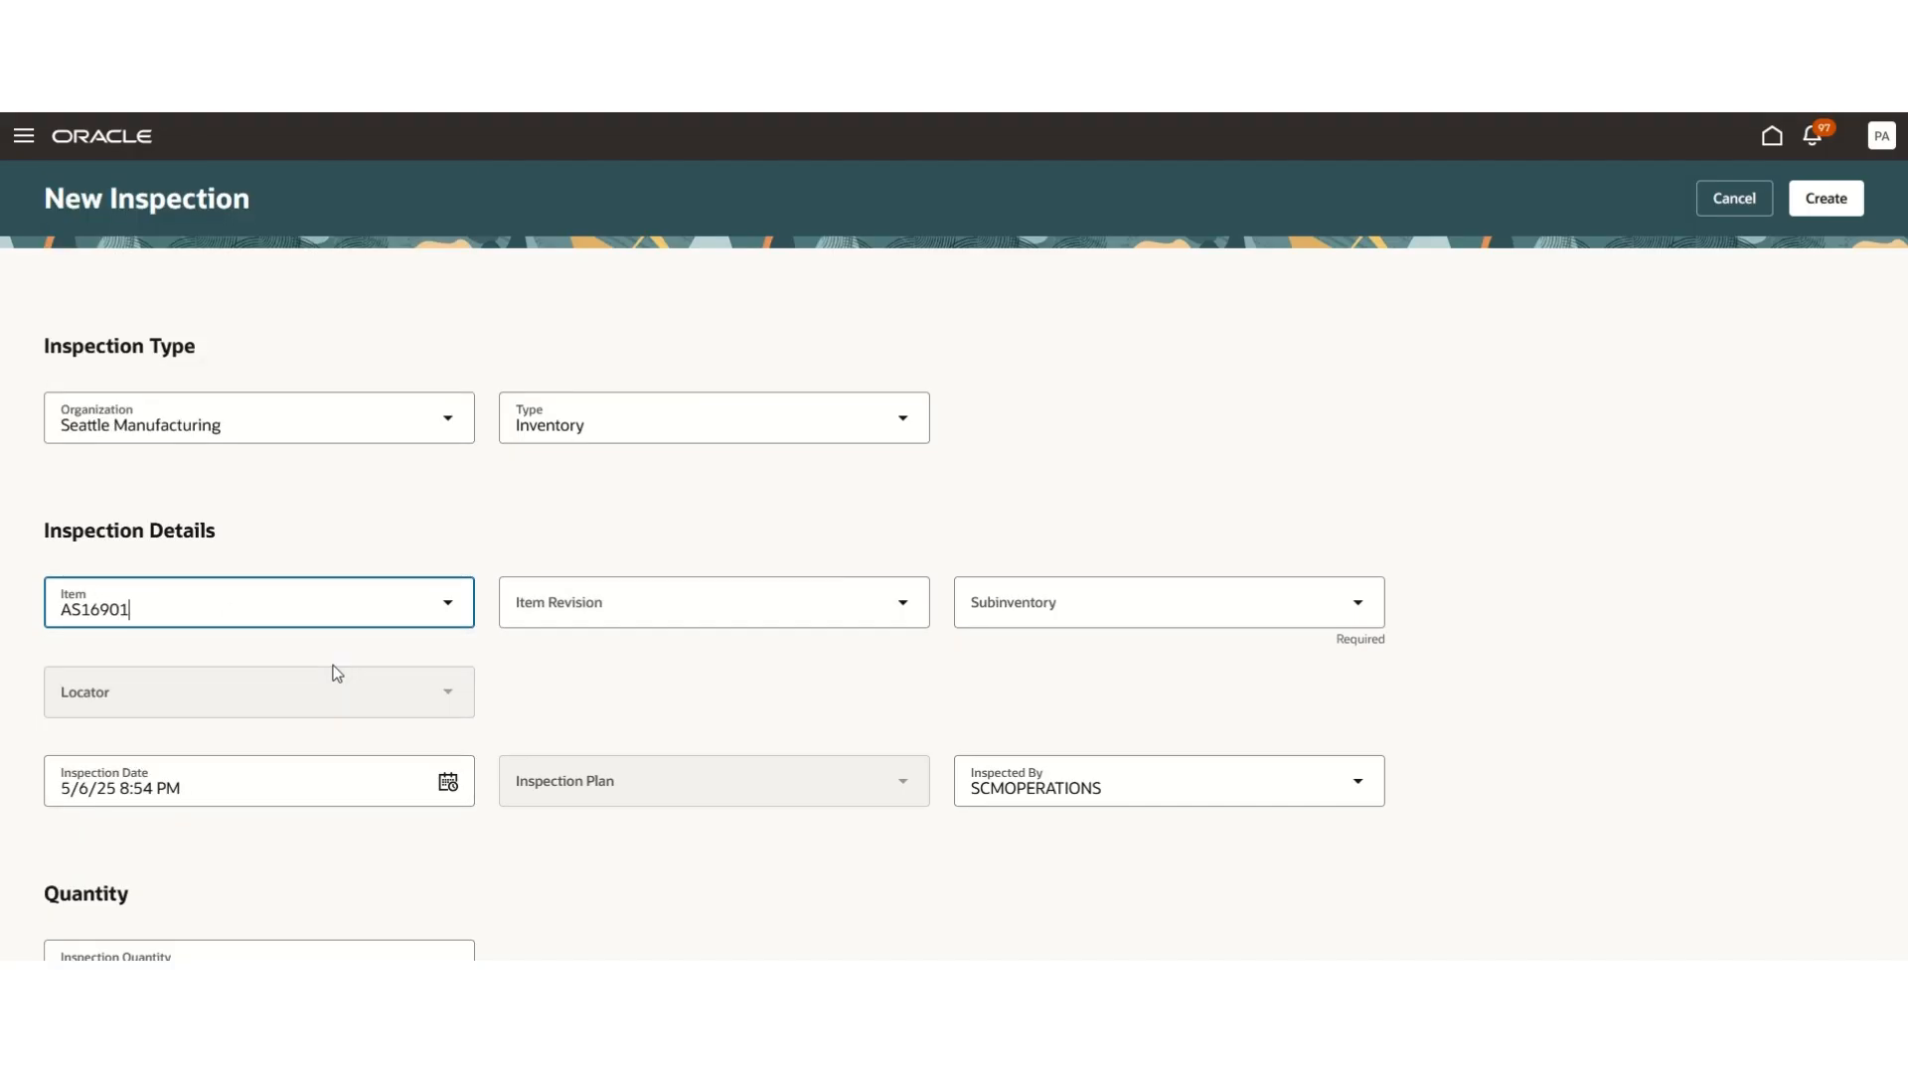
- Set the subinventory to ABCSUB01
left_click(1181, 620)
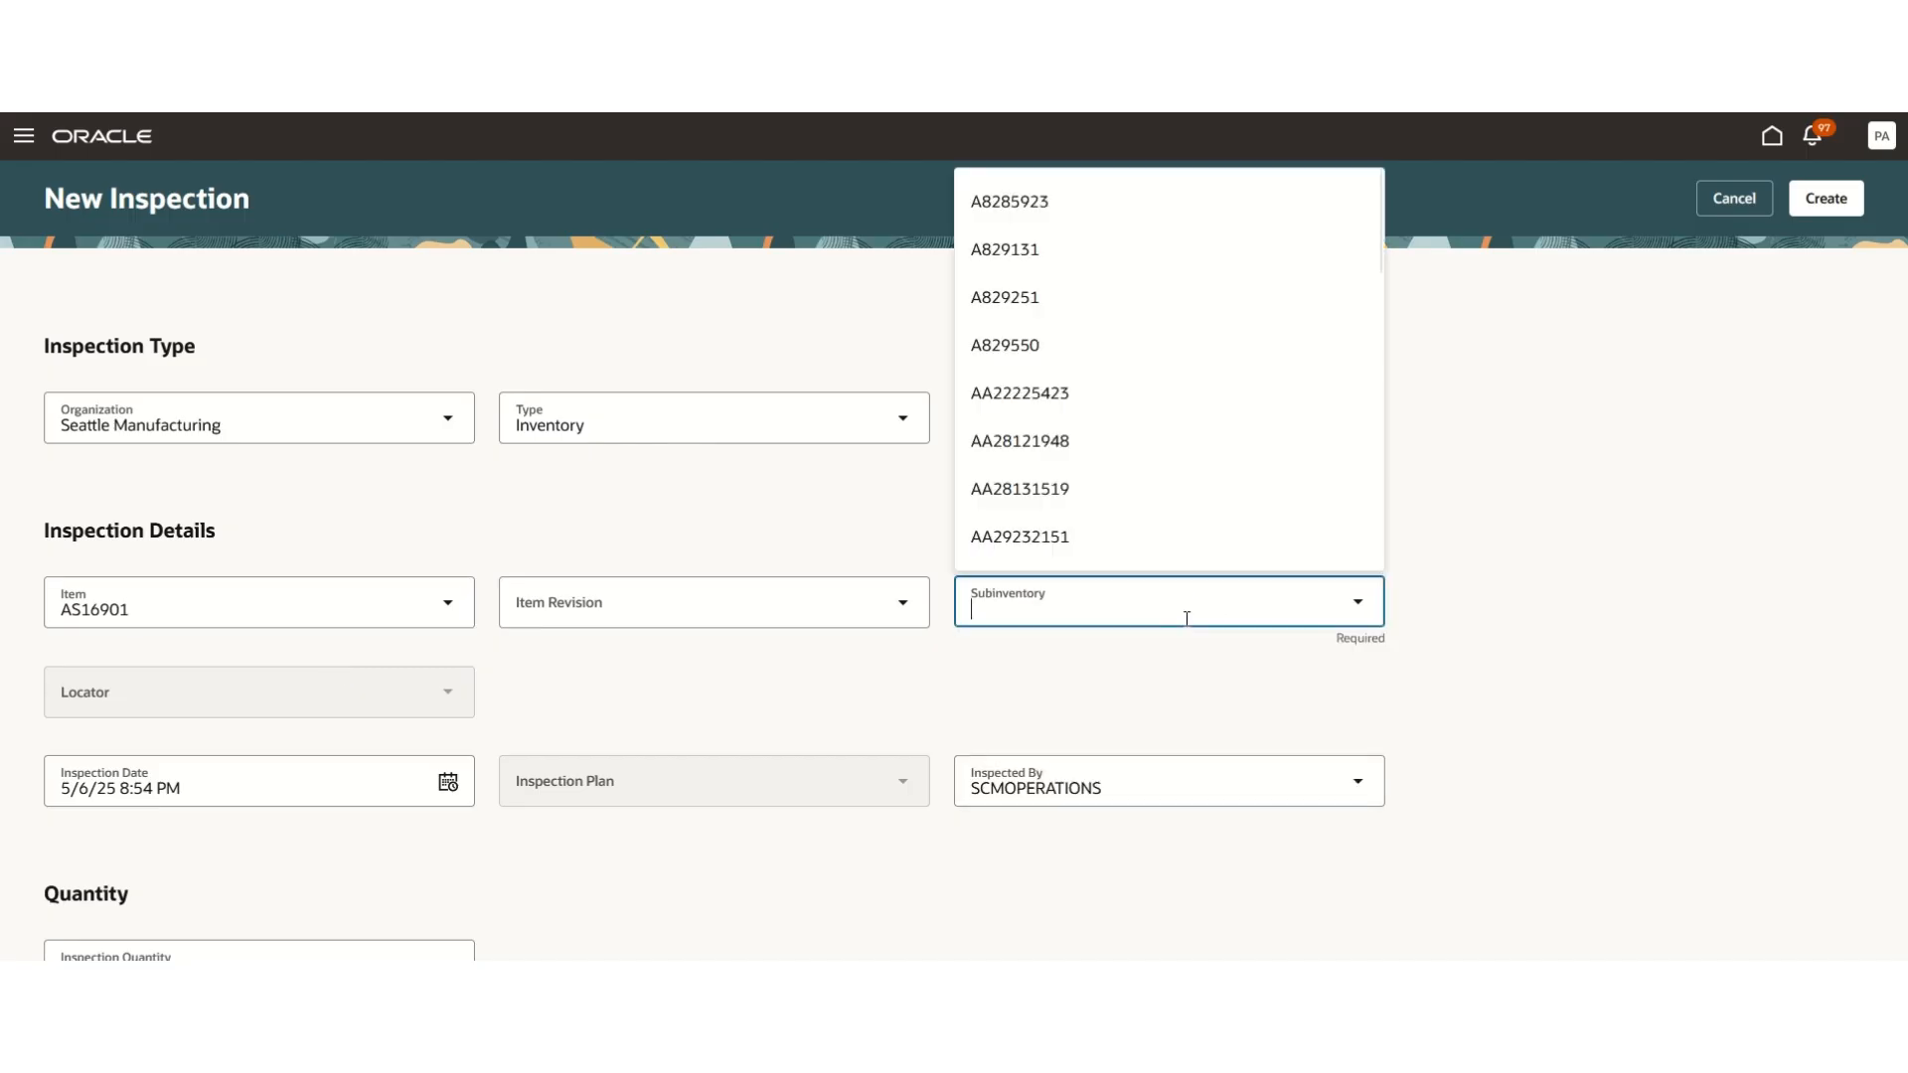
type("AB")
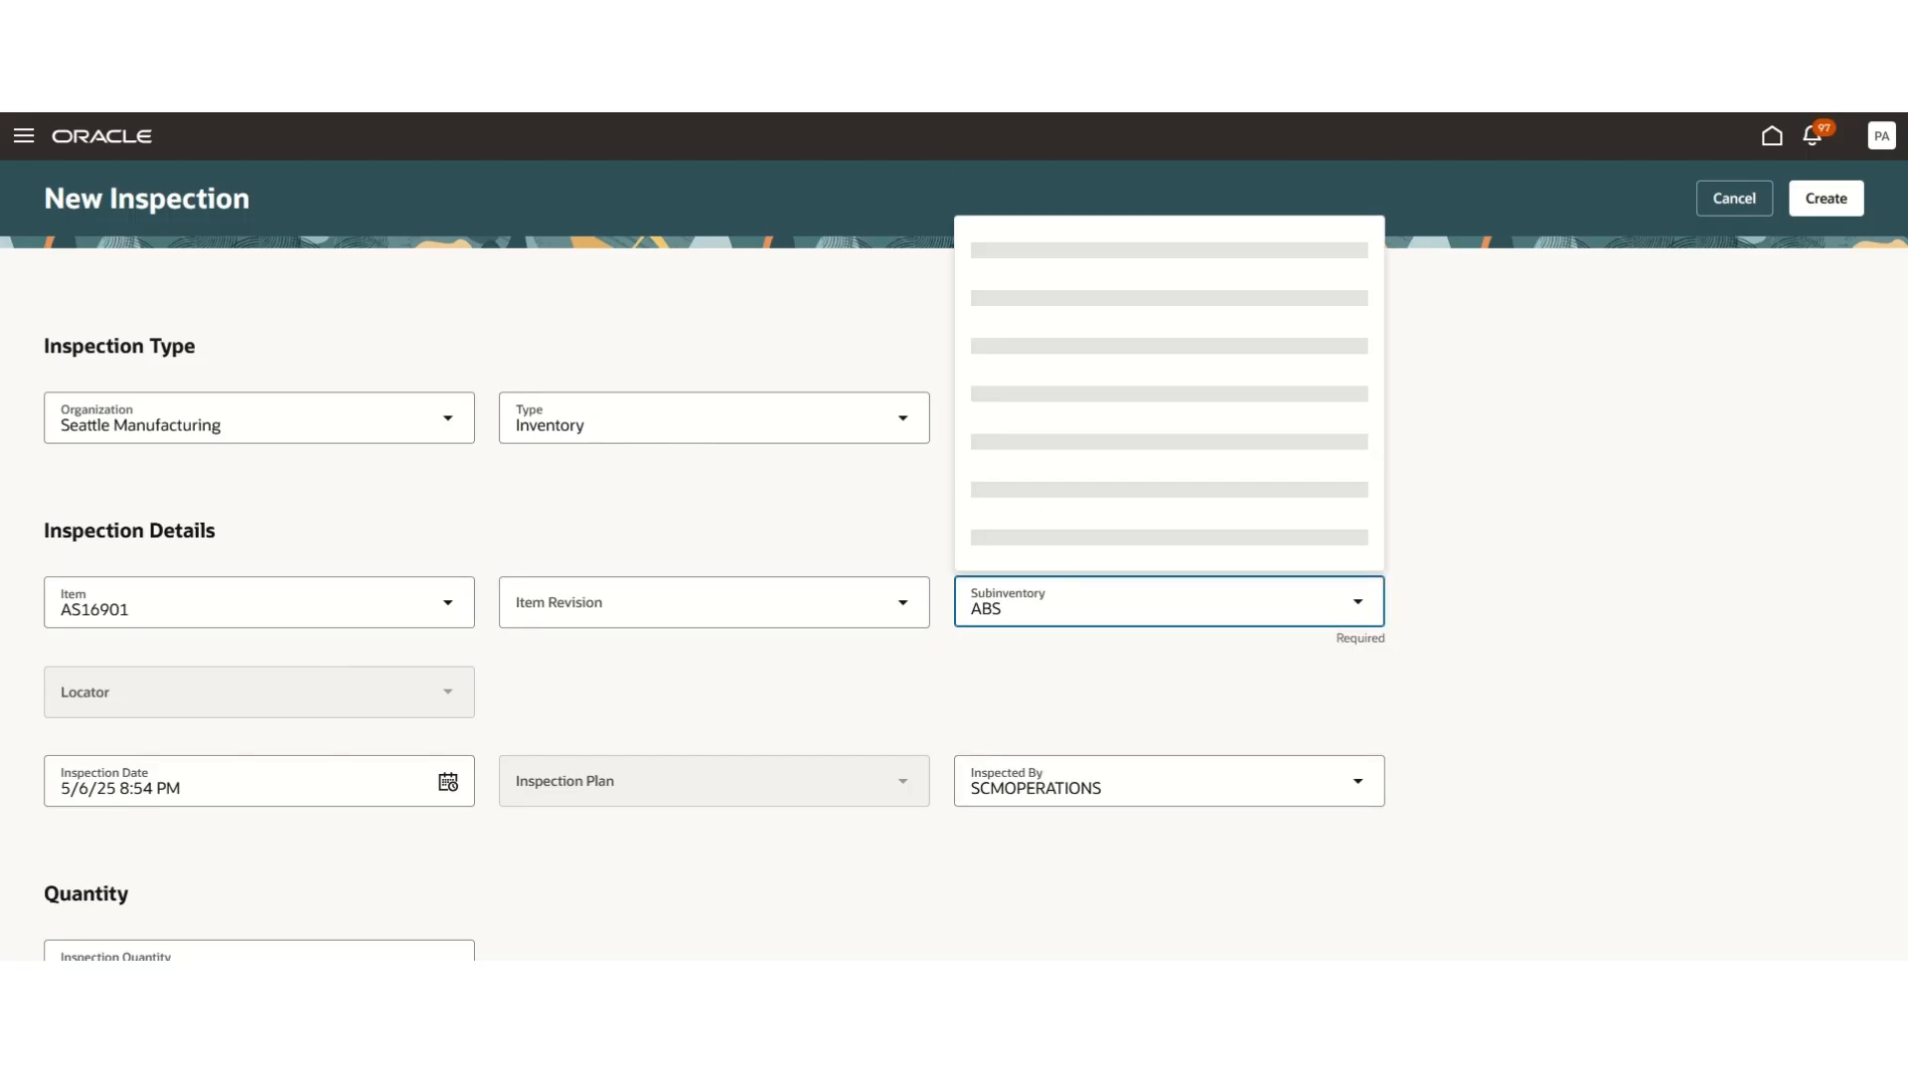
type("C")
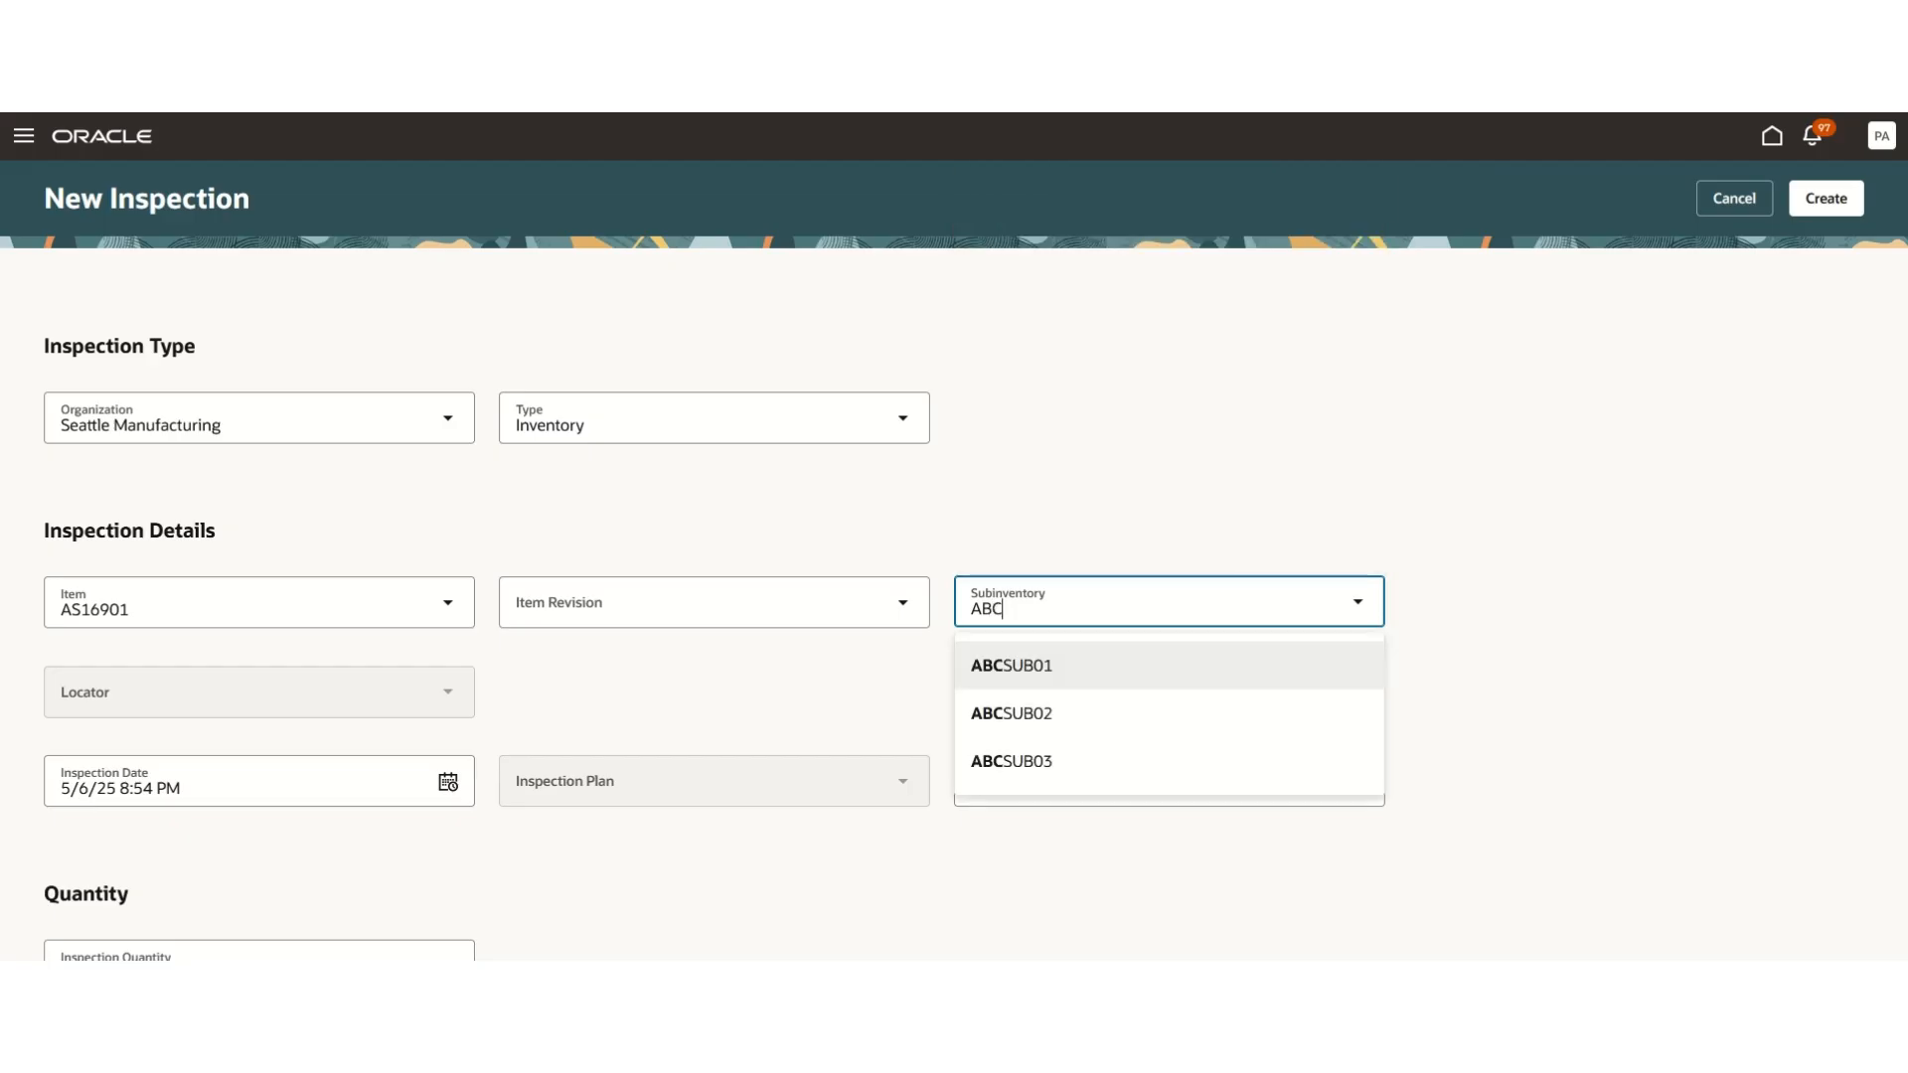
left_click(1221, 668)
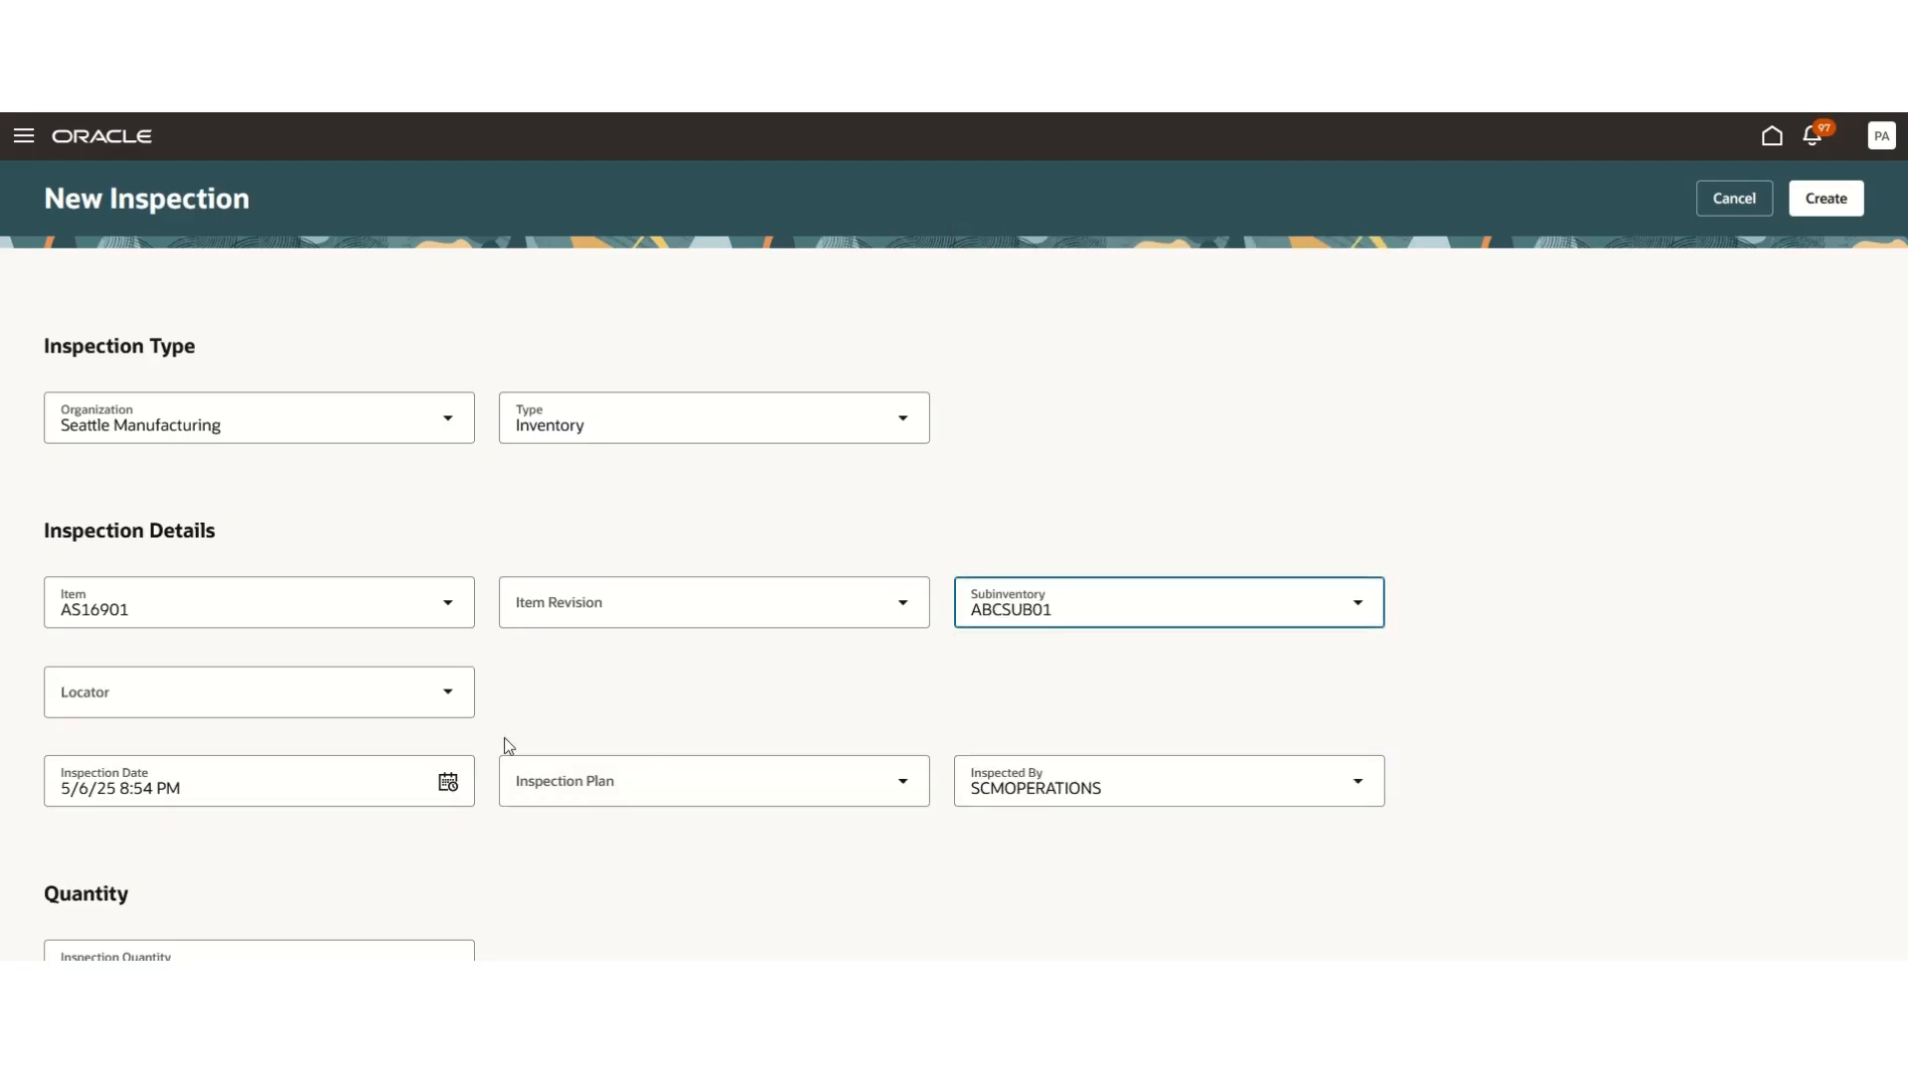
- Choose Phone Inspection as the inspection plan and create the inspection
left_click(917, 798)
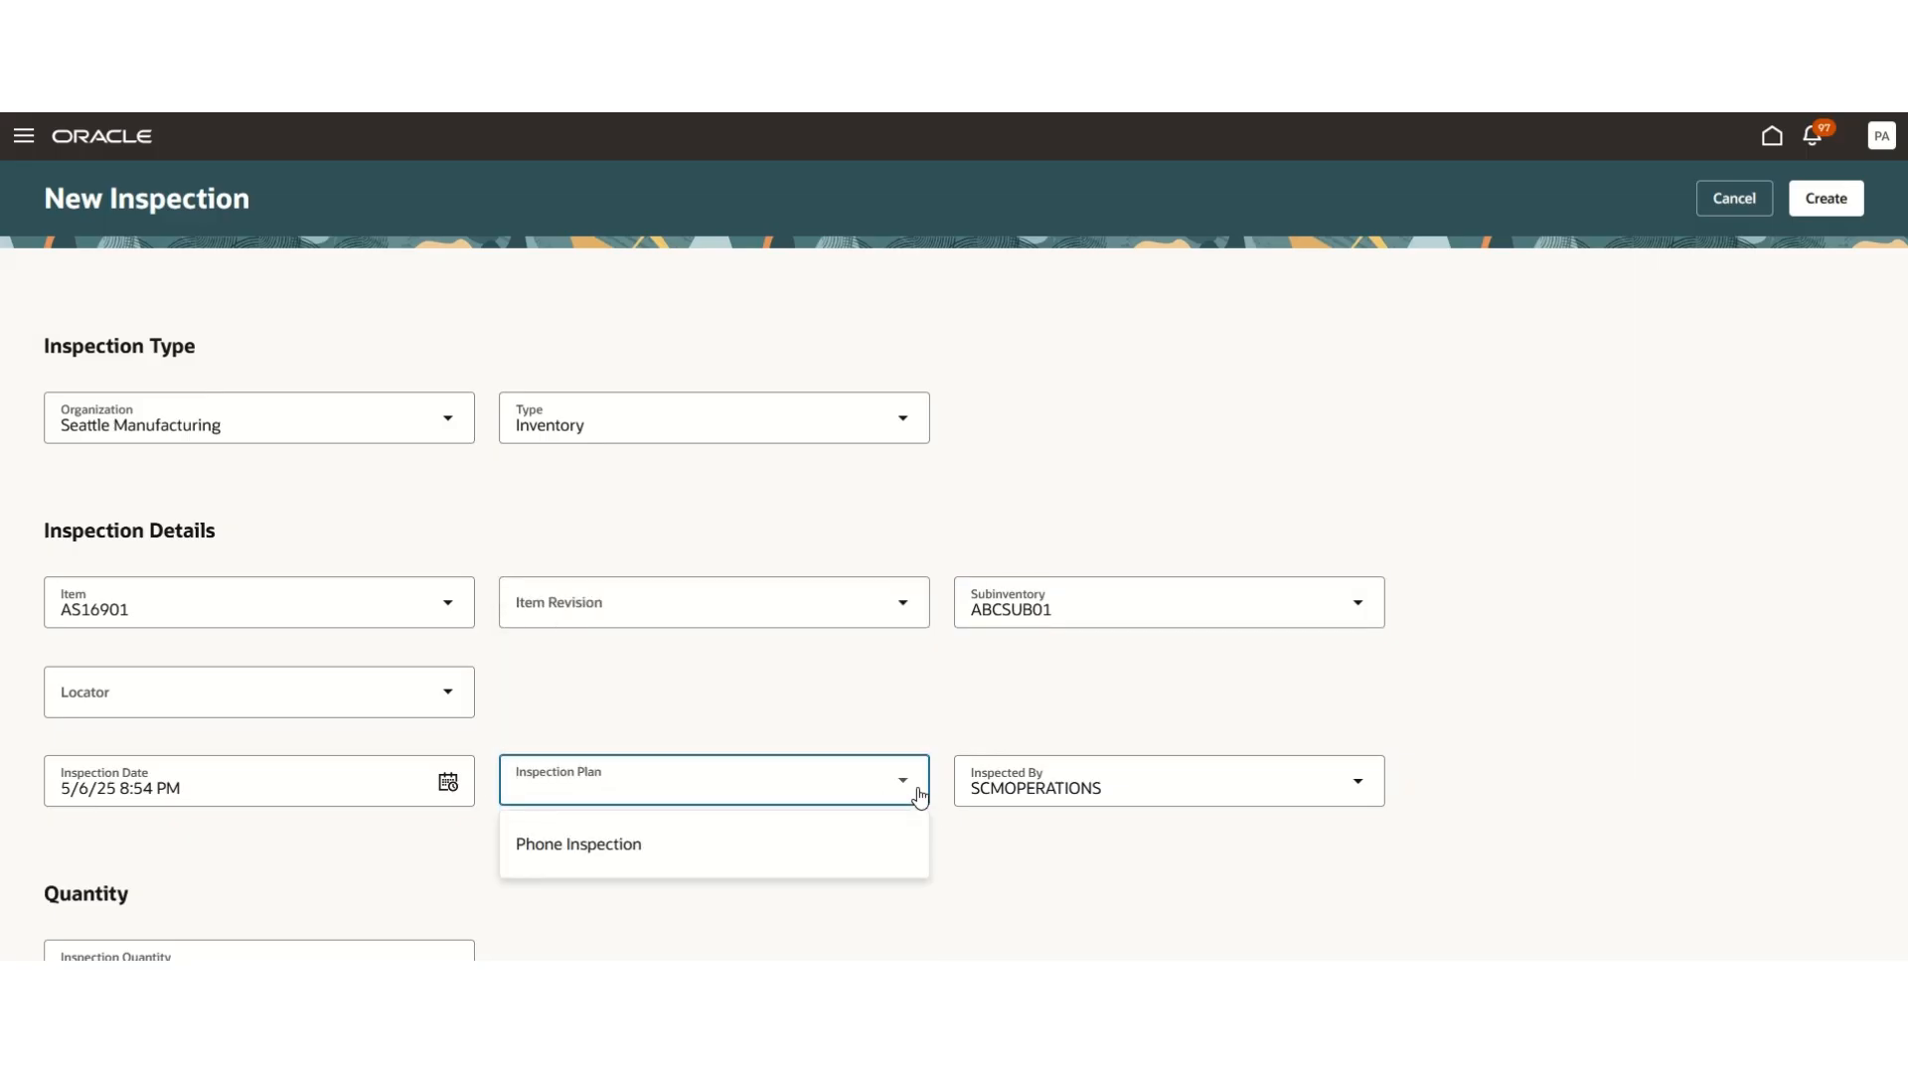
left_click(664, 840)
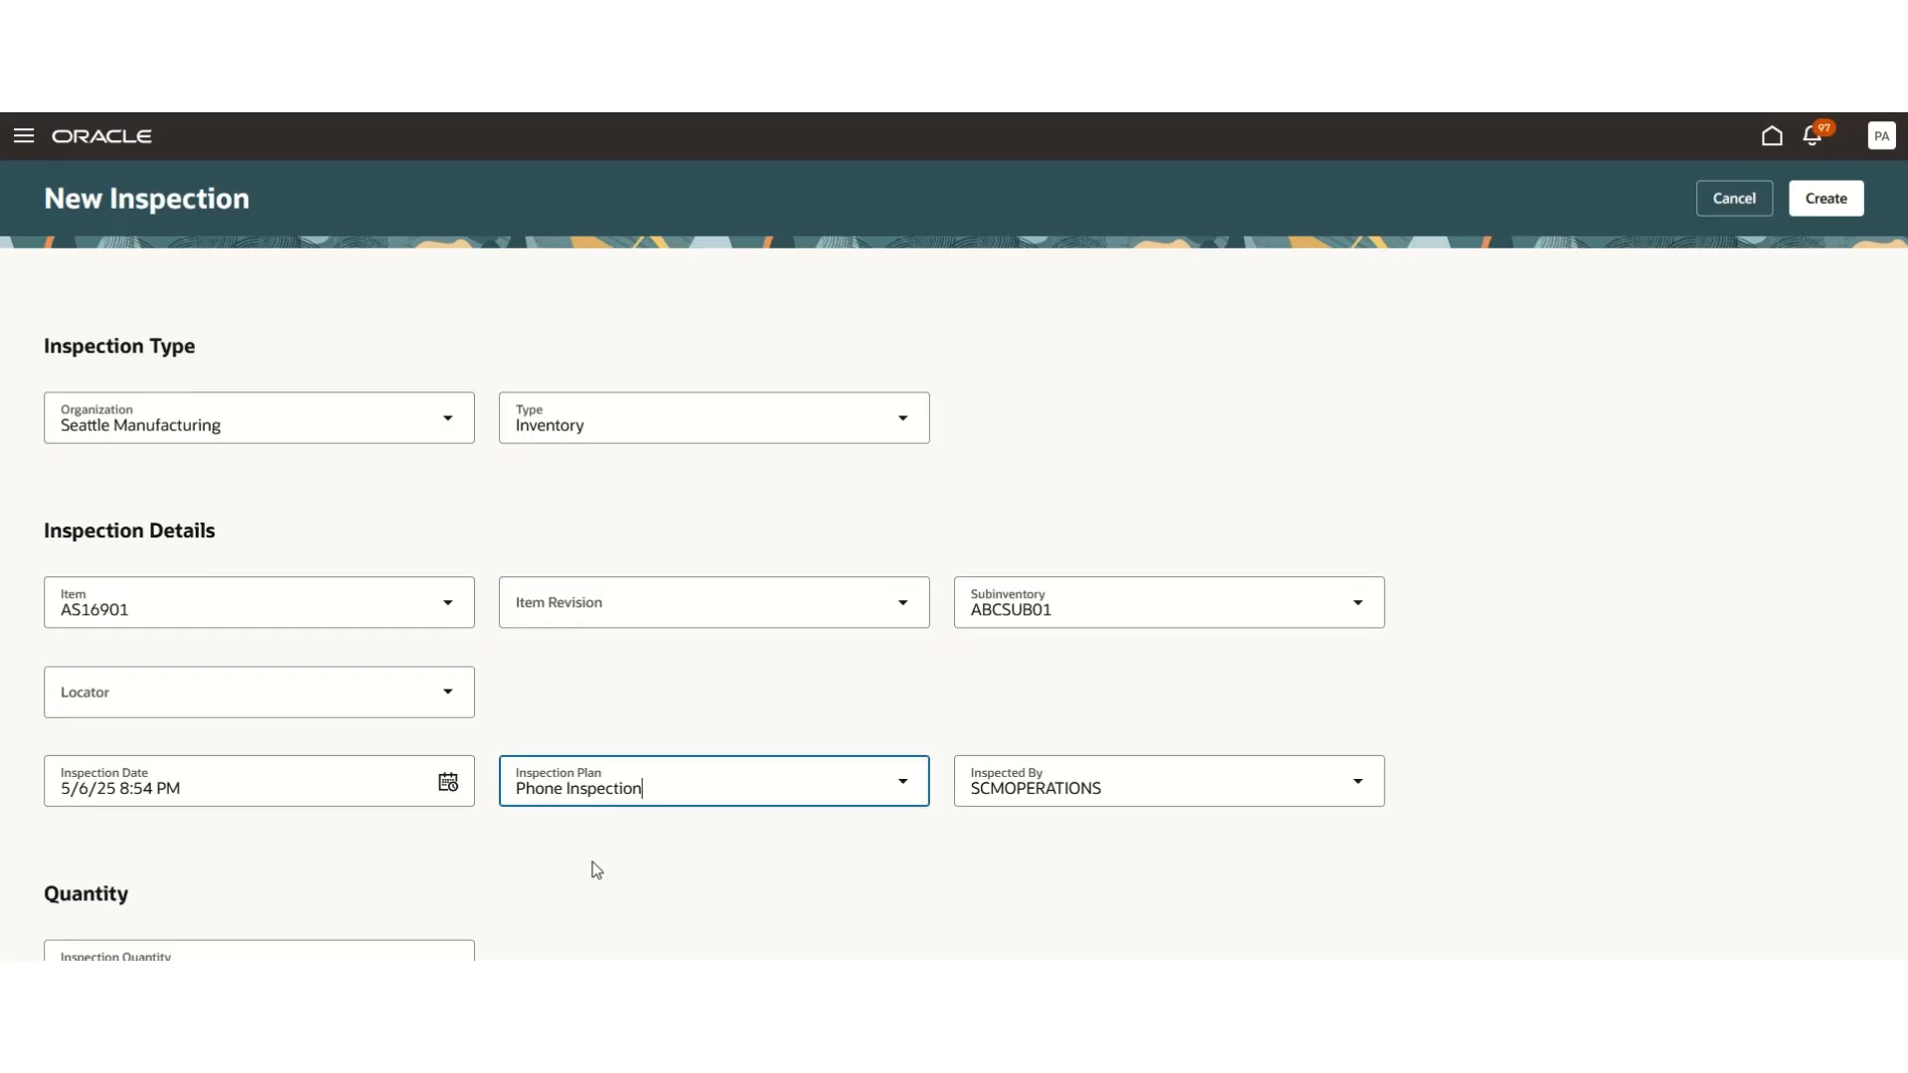
left_click(1844, 209)
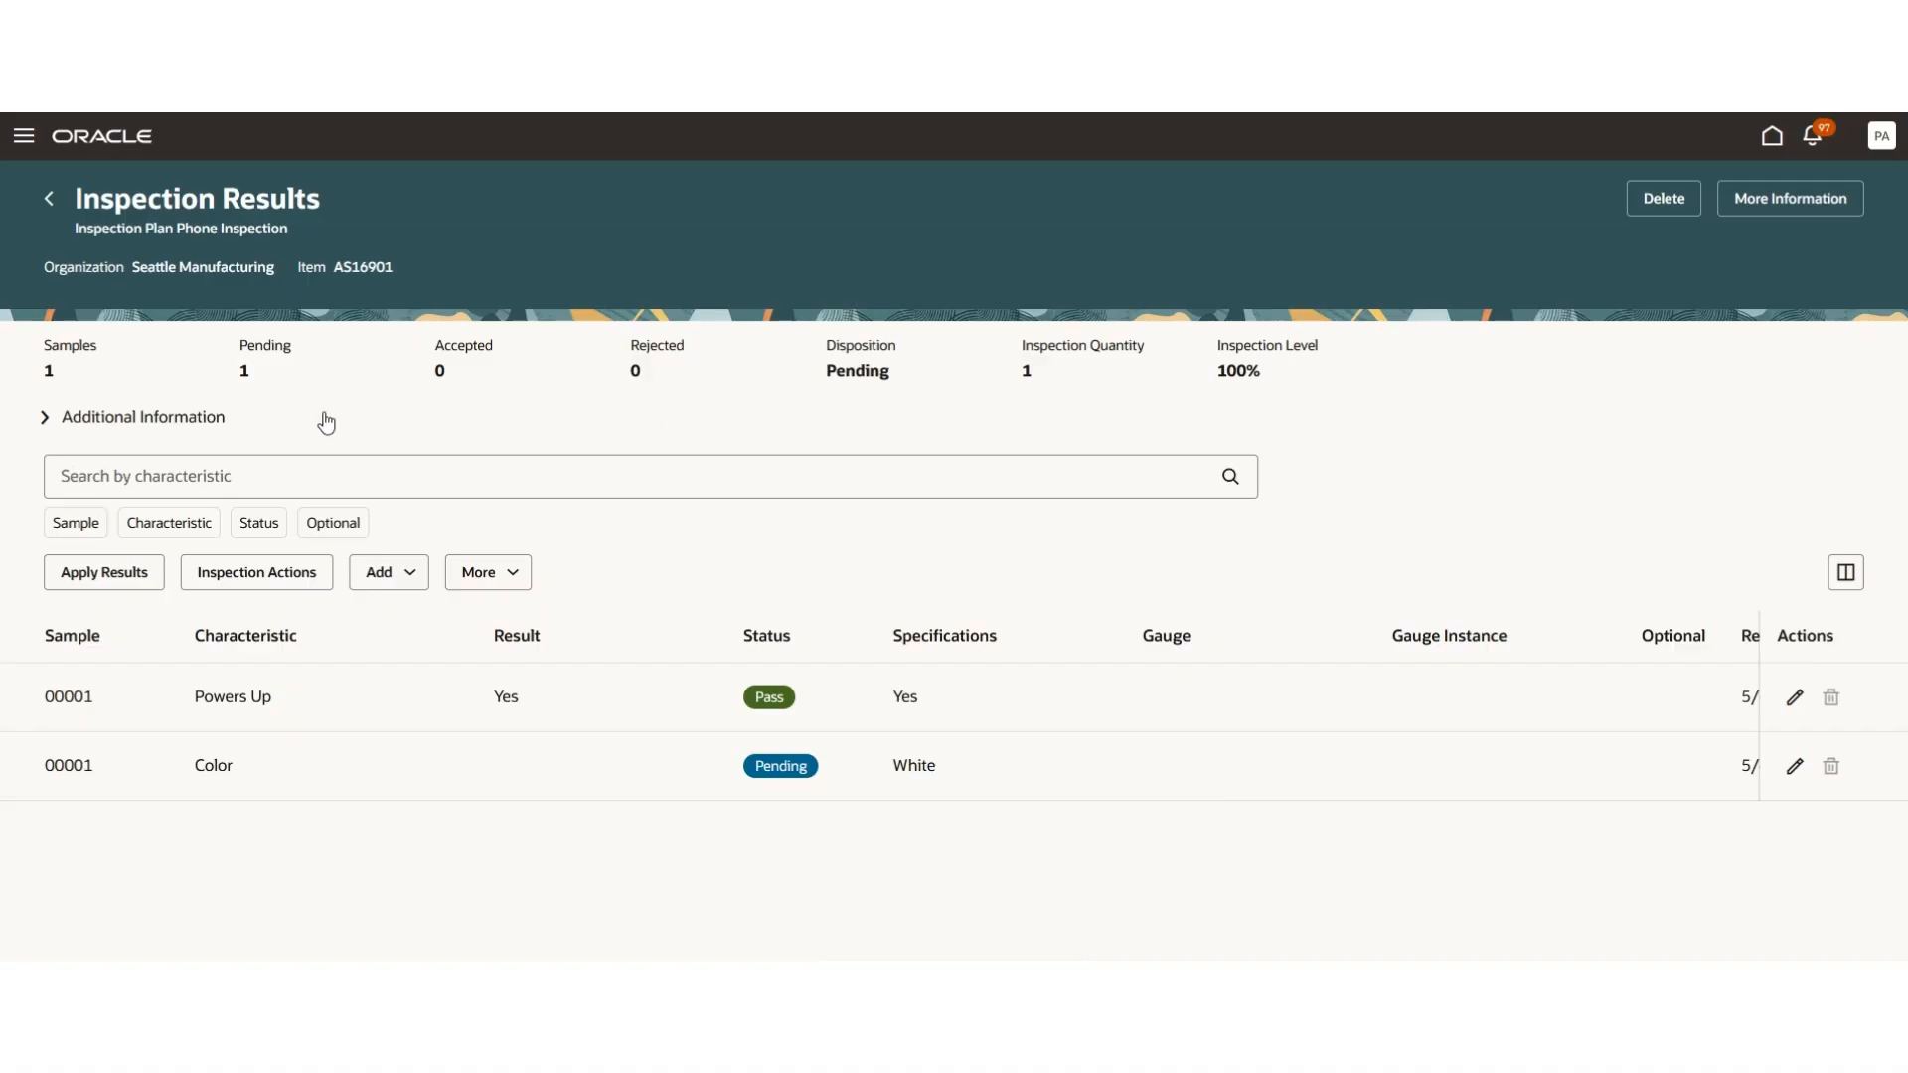
- Expand and edit Additional Information, setting the internal tracking number to 5043
left_click(47, 418)
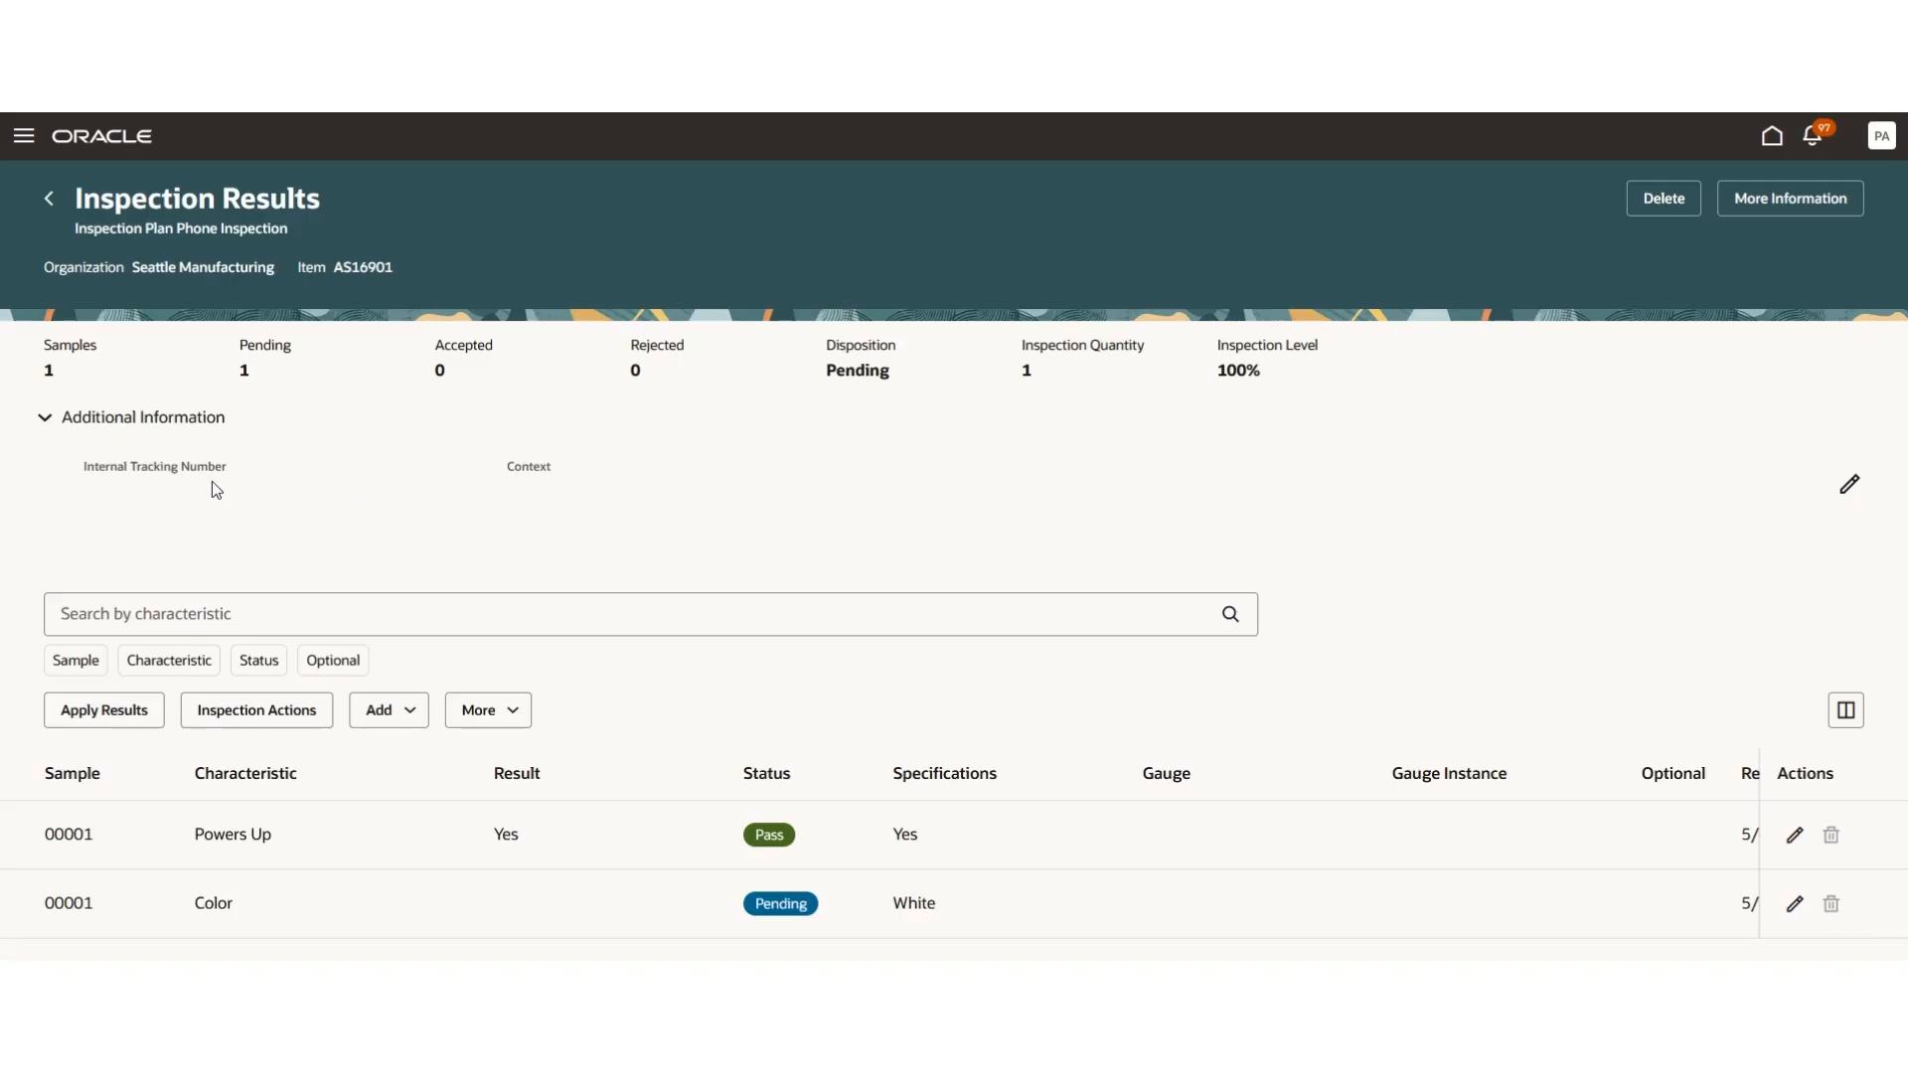
left_click(1848, 485)
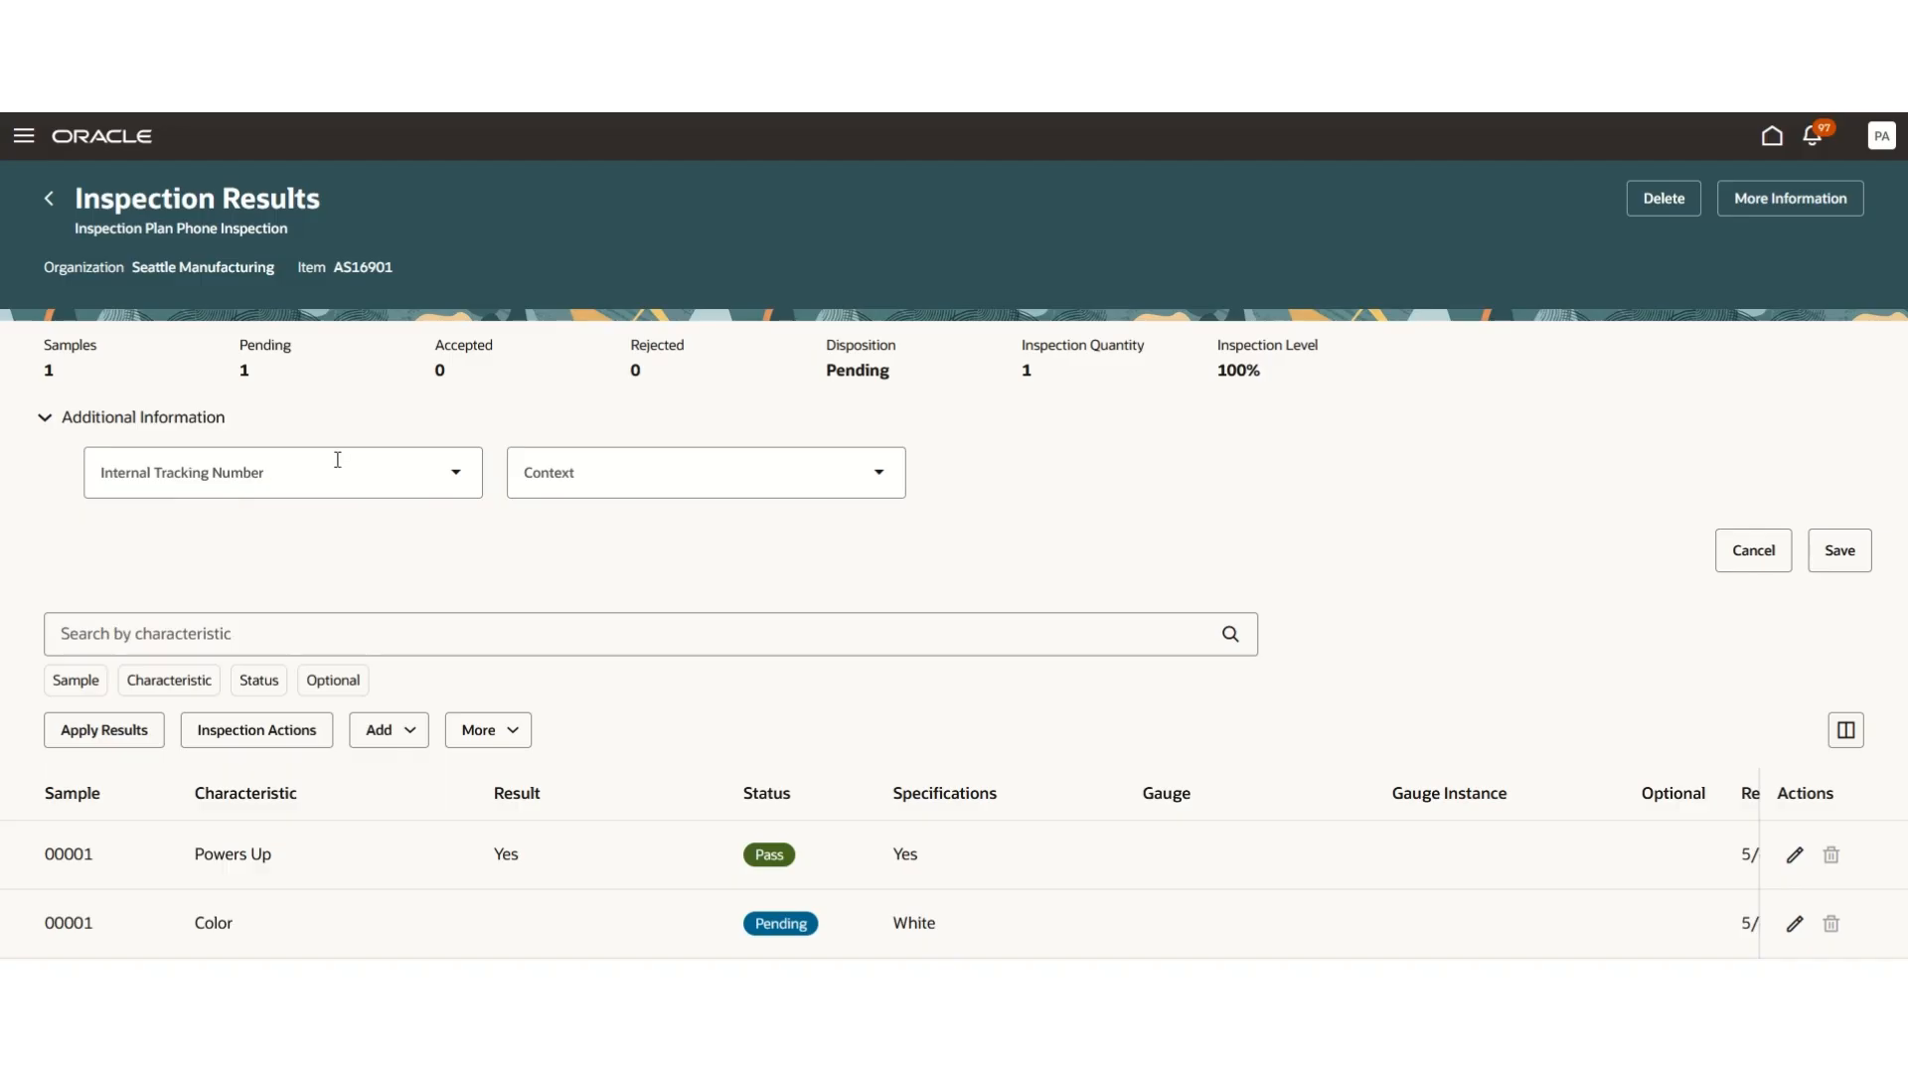
left_click(459, 476)
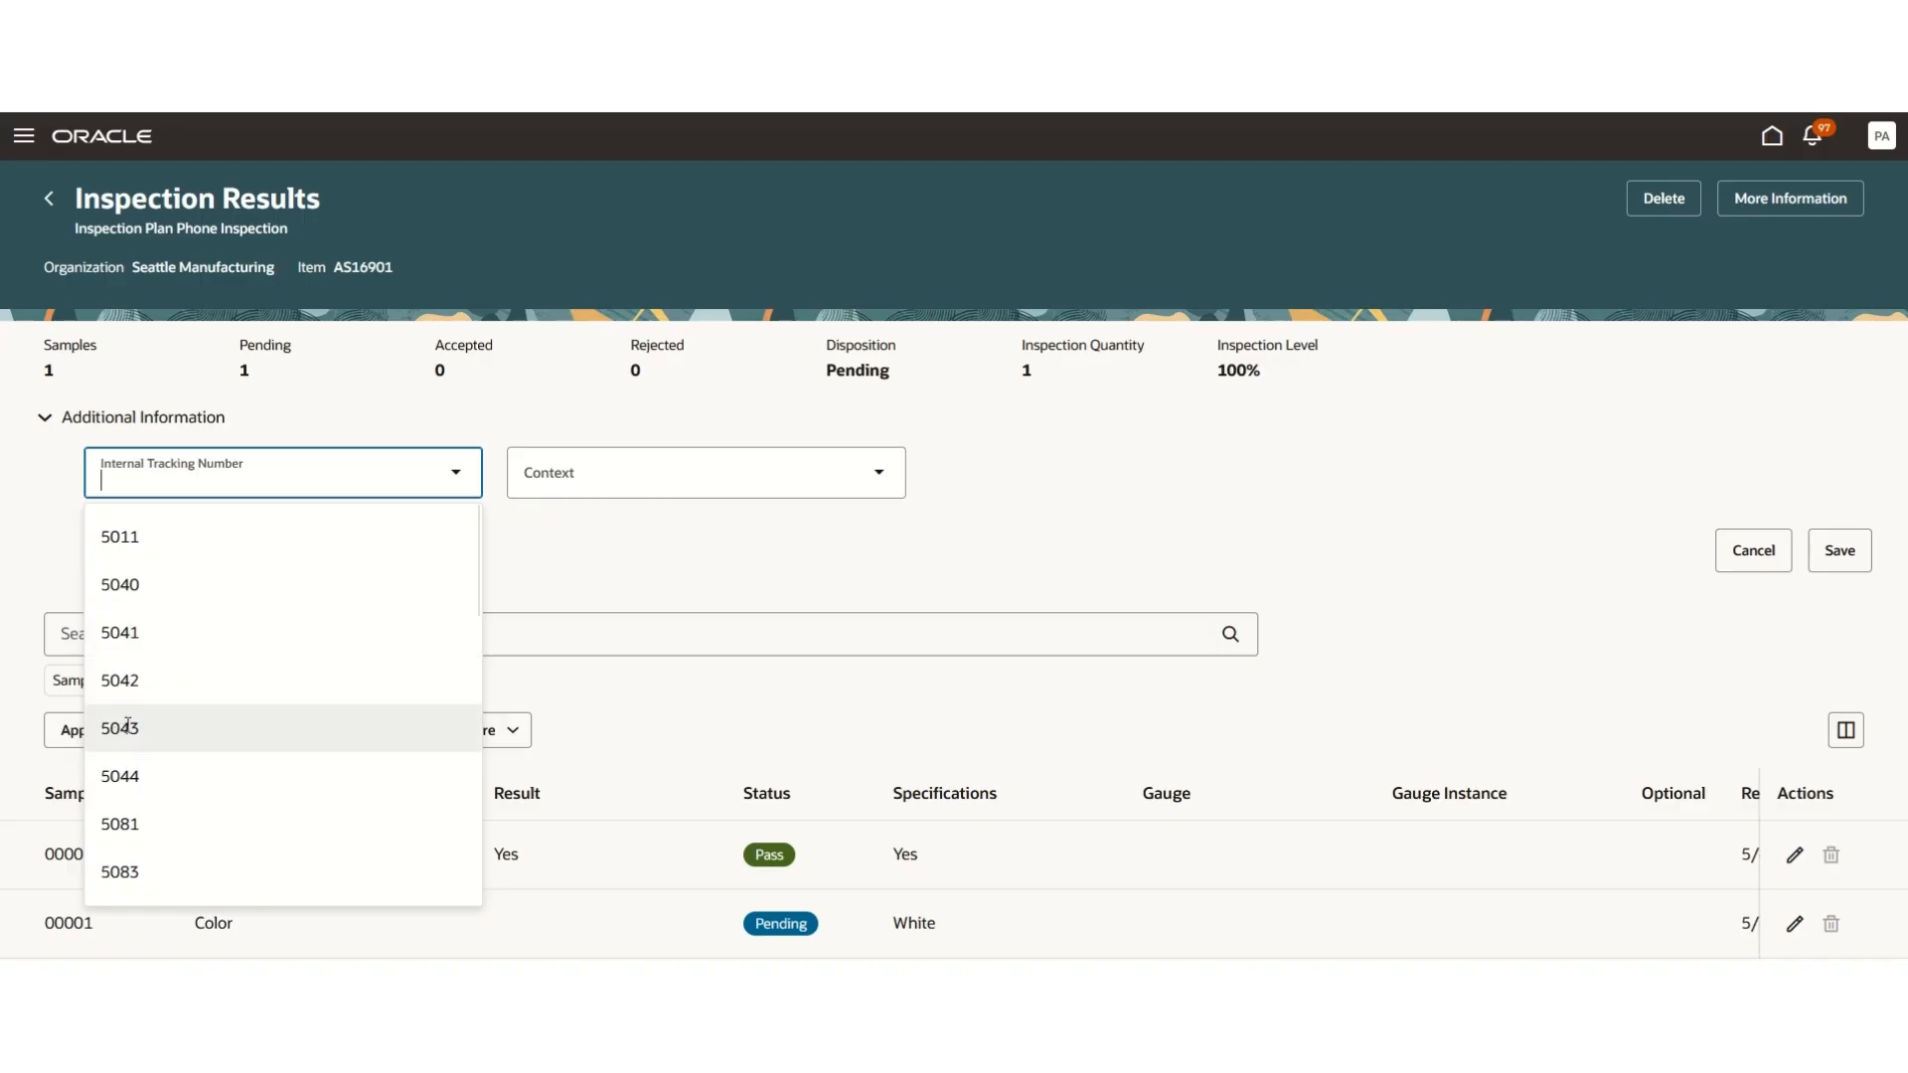
left_click(124, 727)
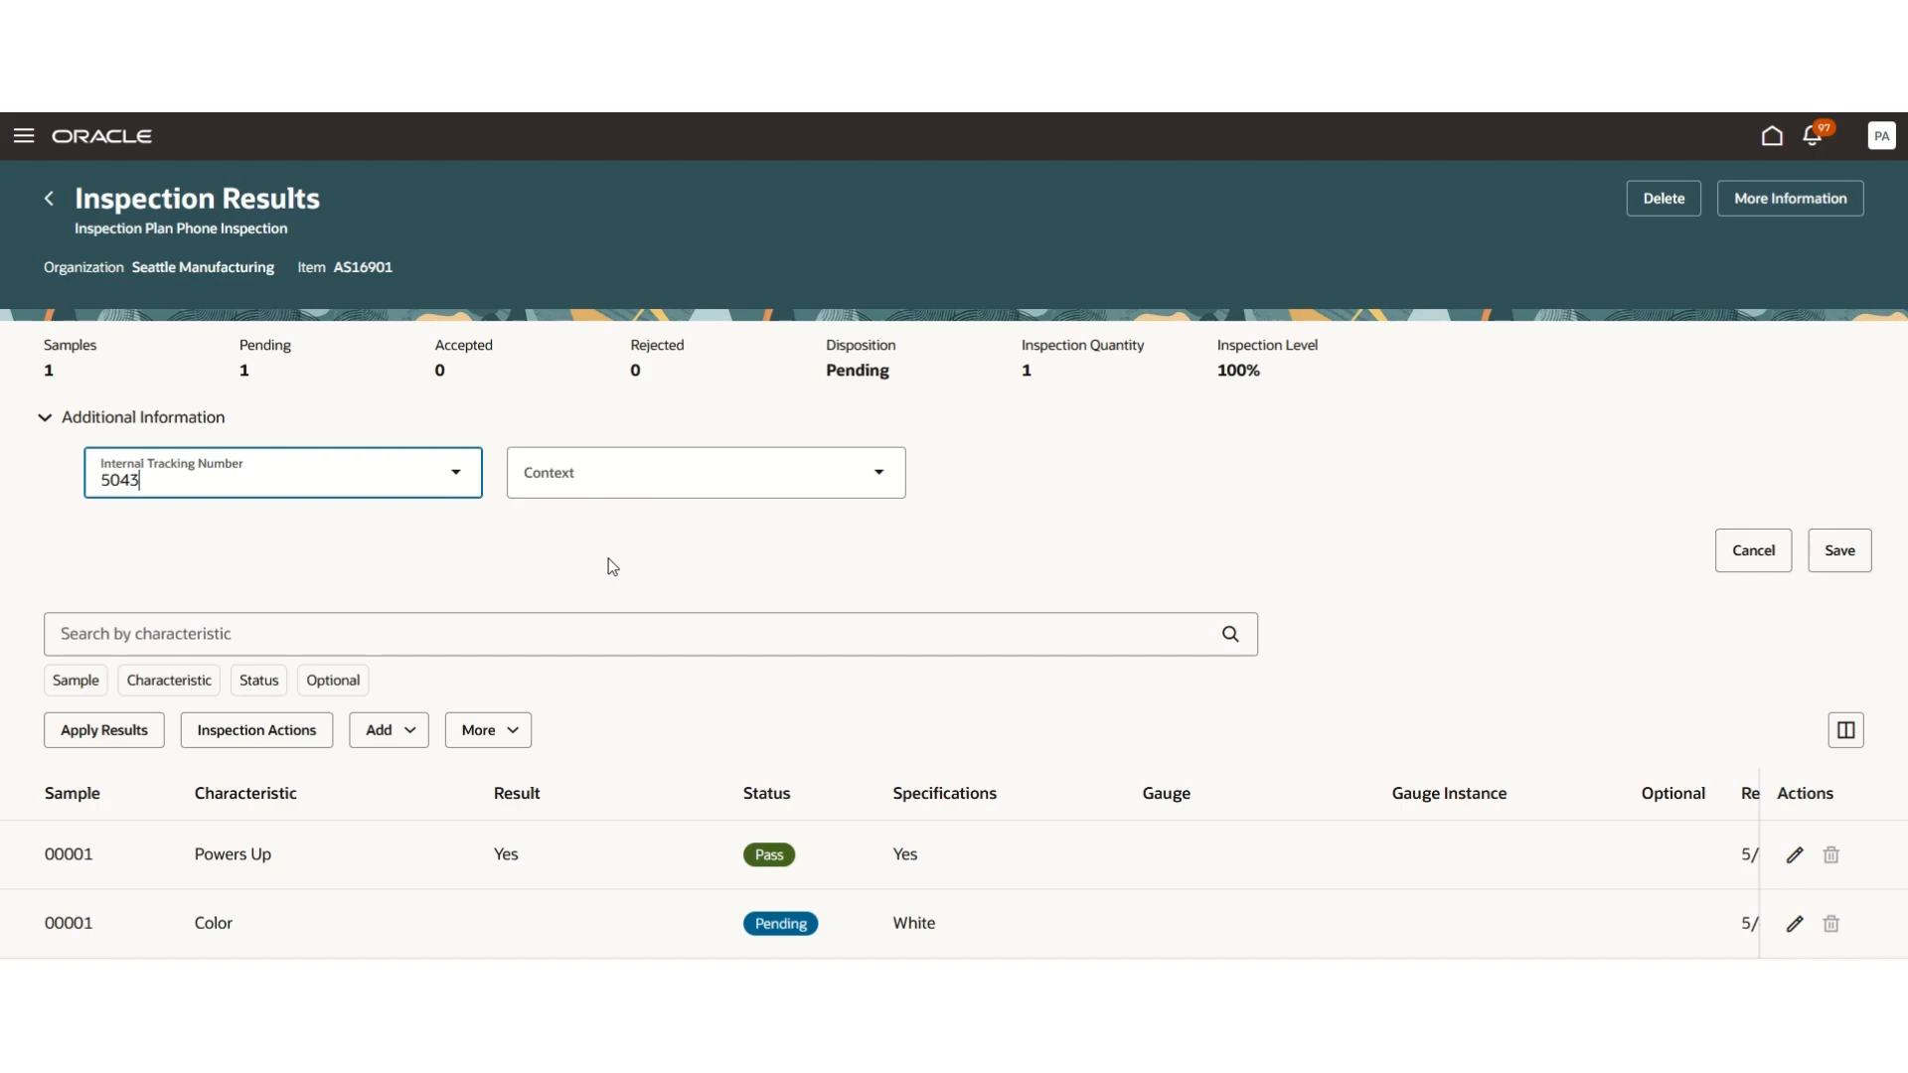
- Set the additional information context to Receiving and the receipt number to 11980
left_click(881, 475)
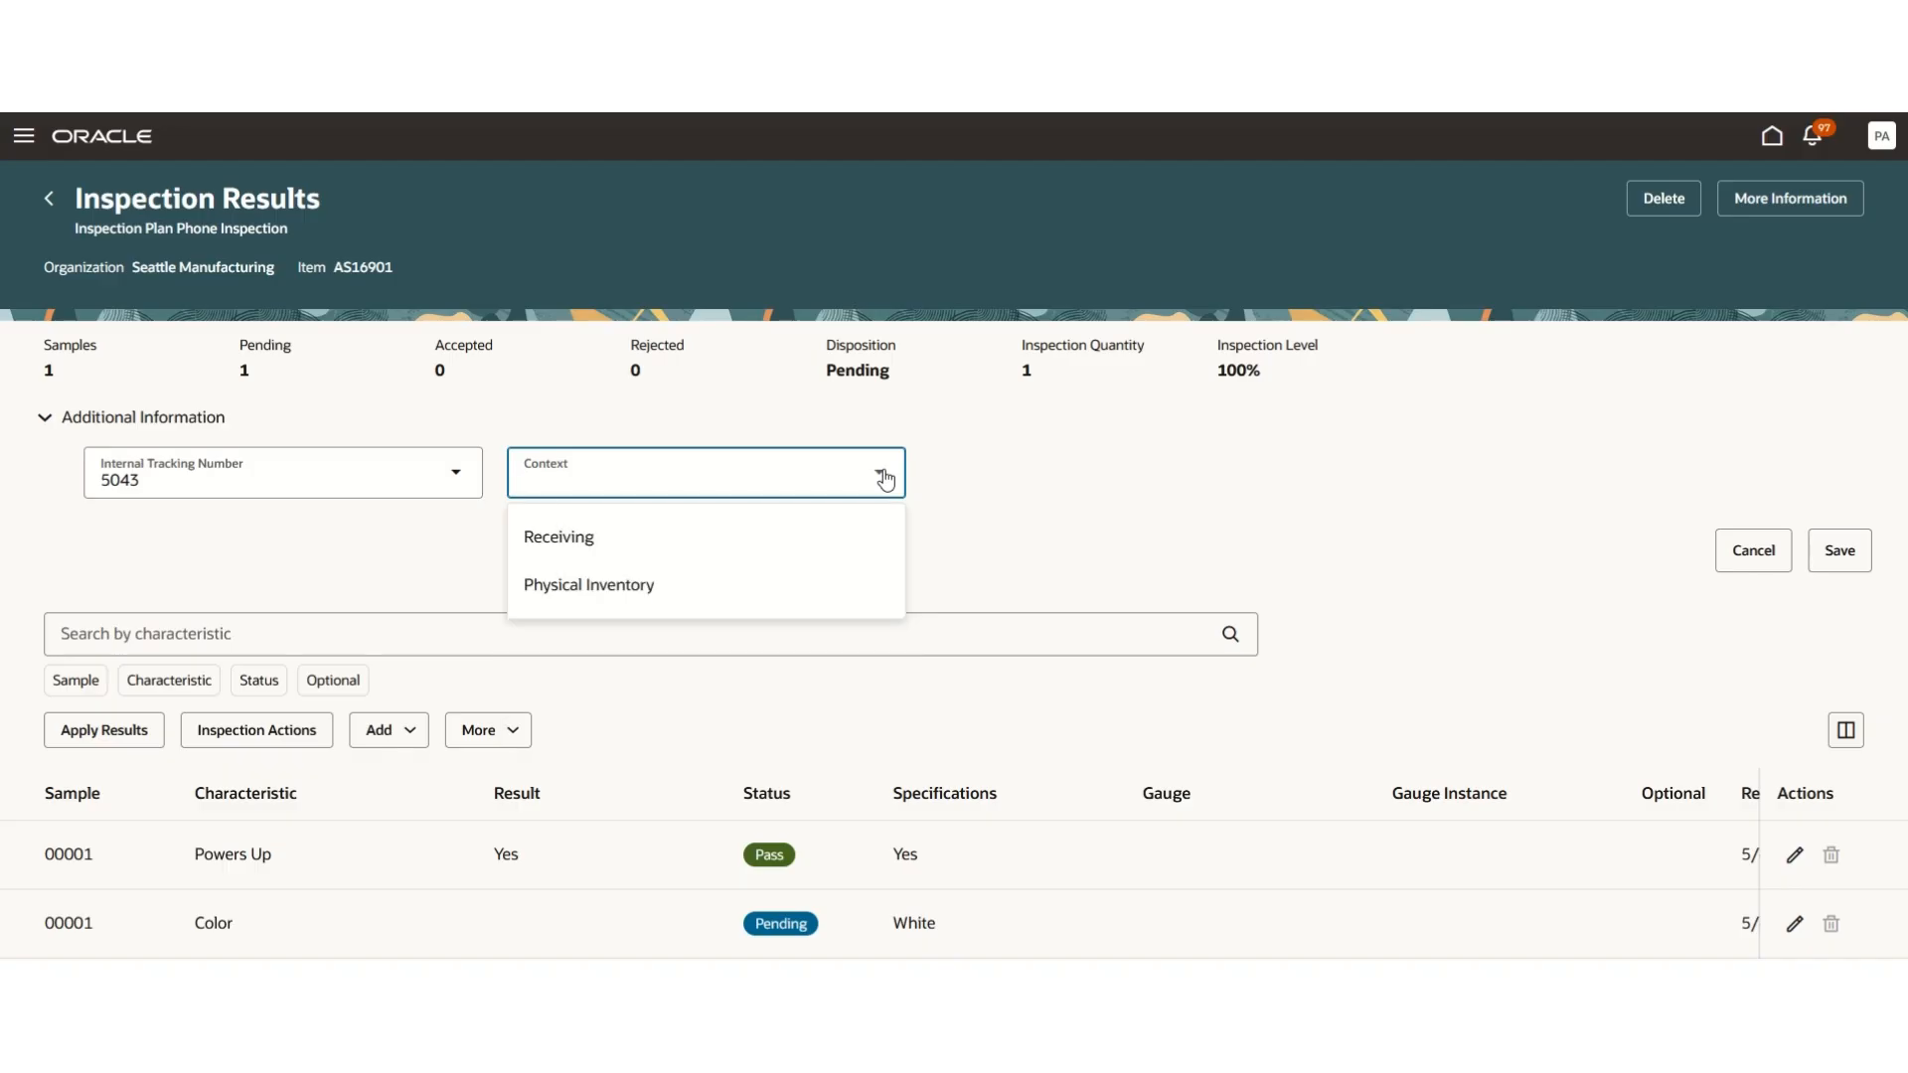
left_click(672, 585)
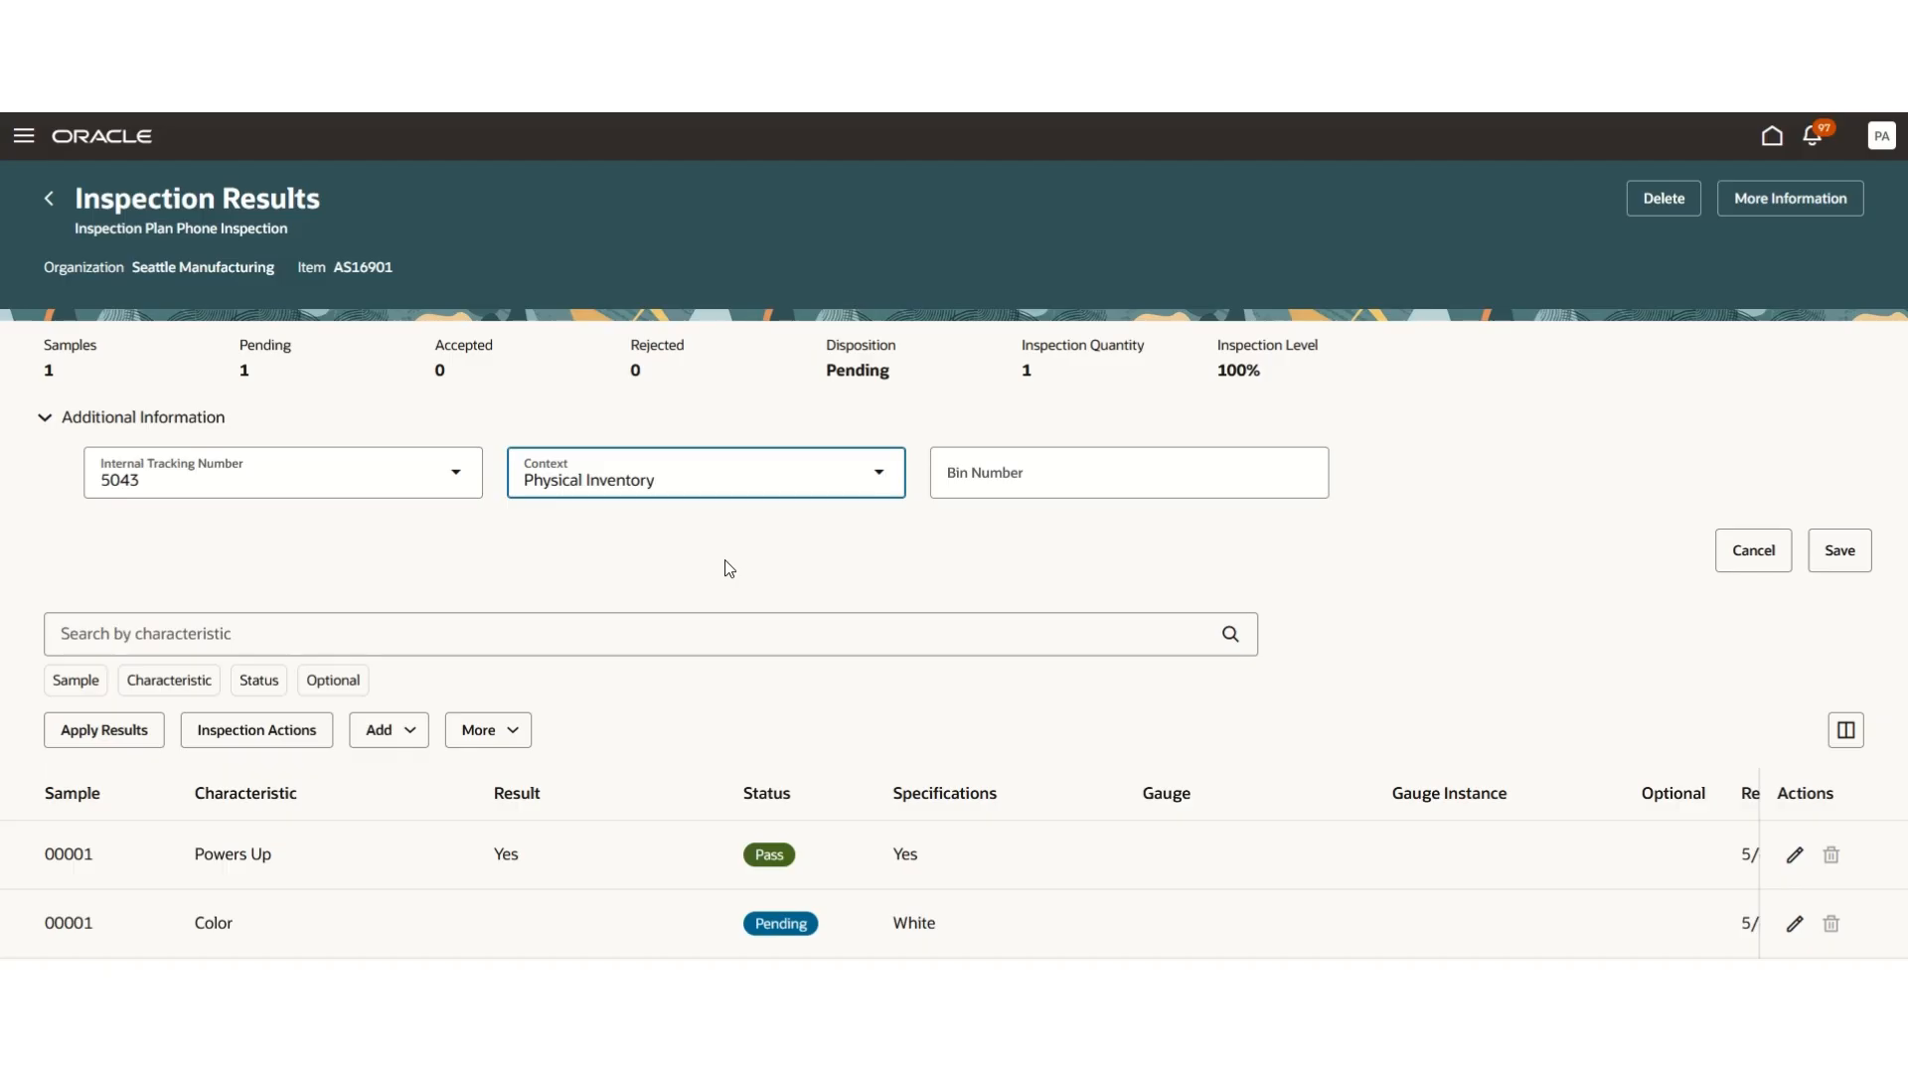
left_click(891, 482)
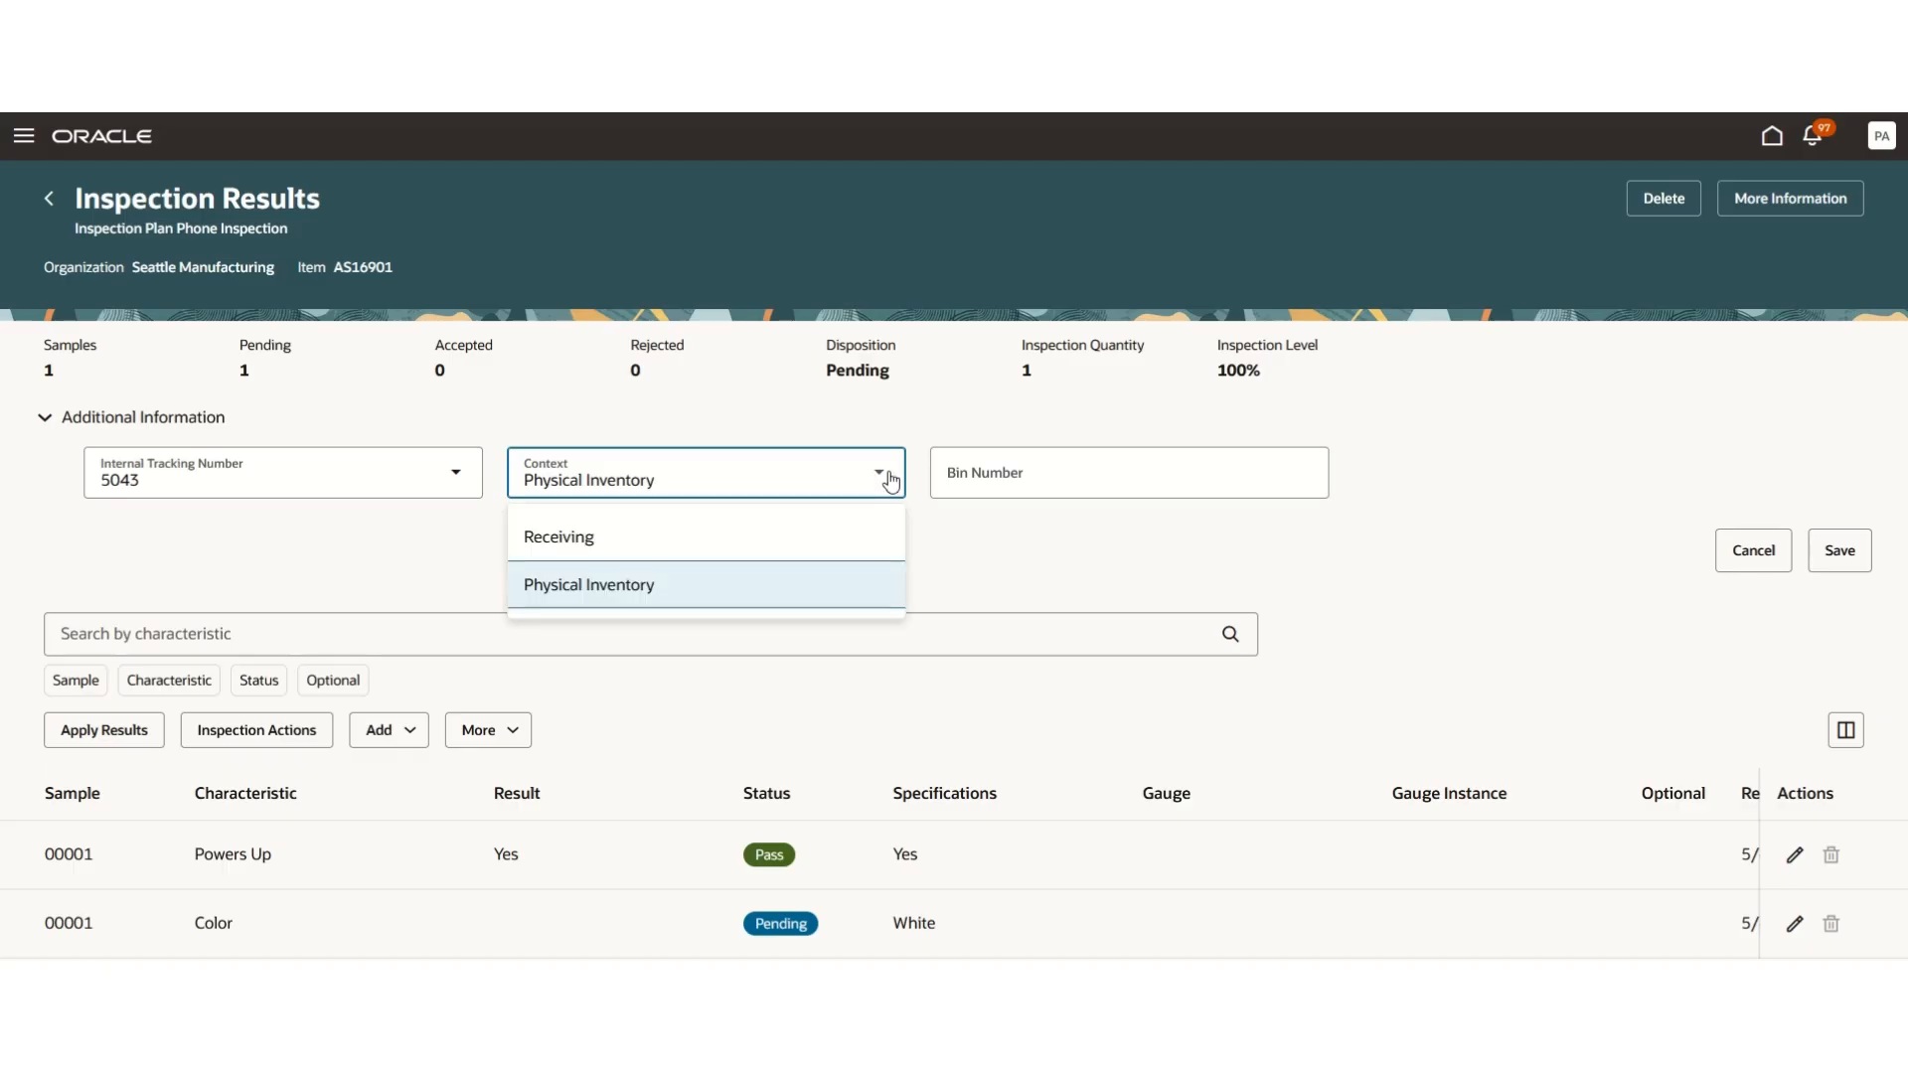
left_click(717, 533)
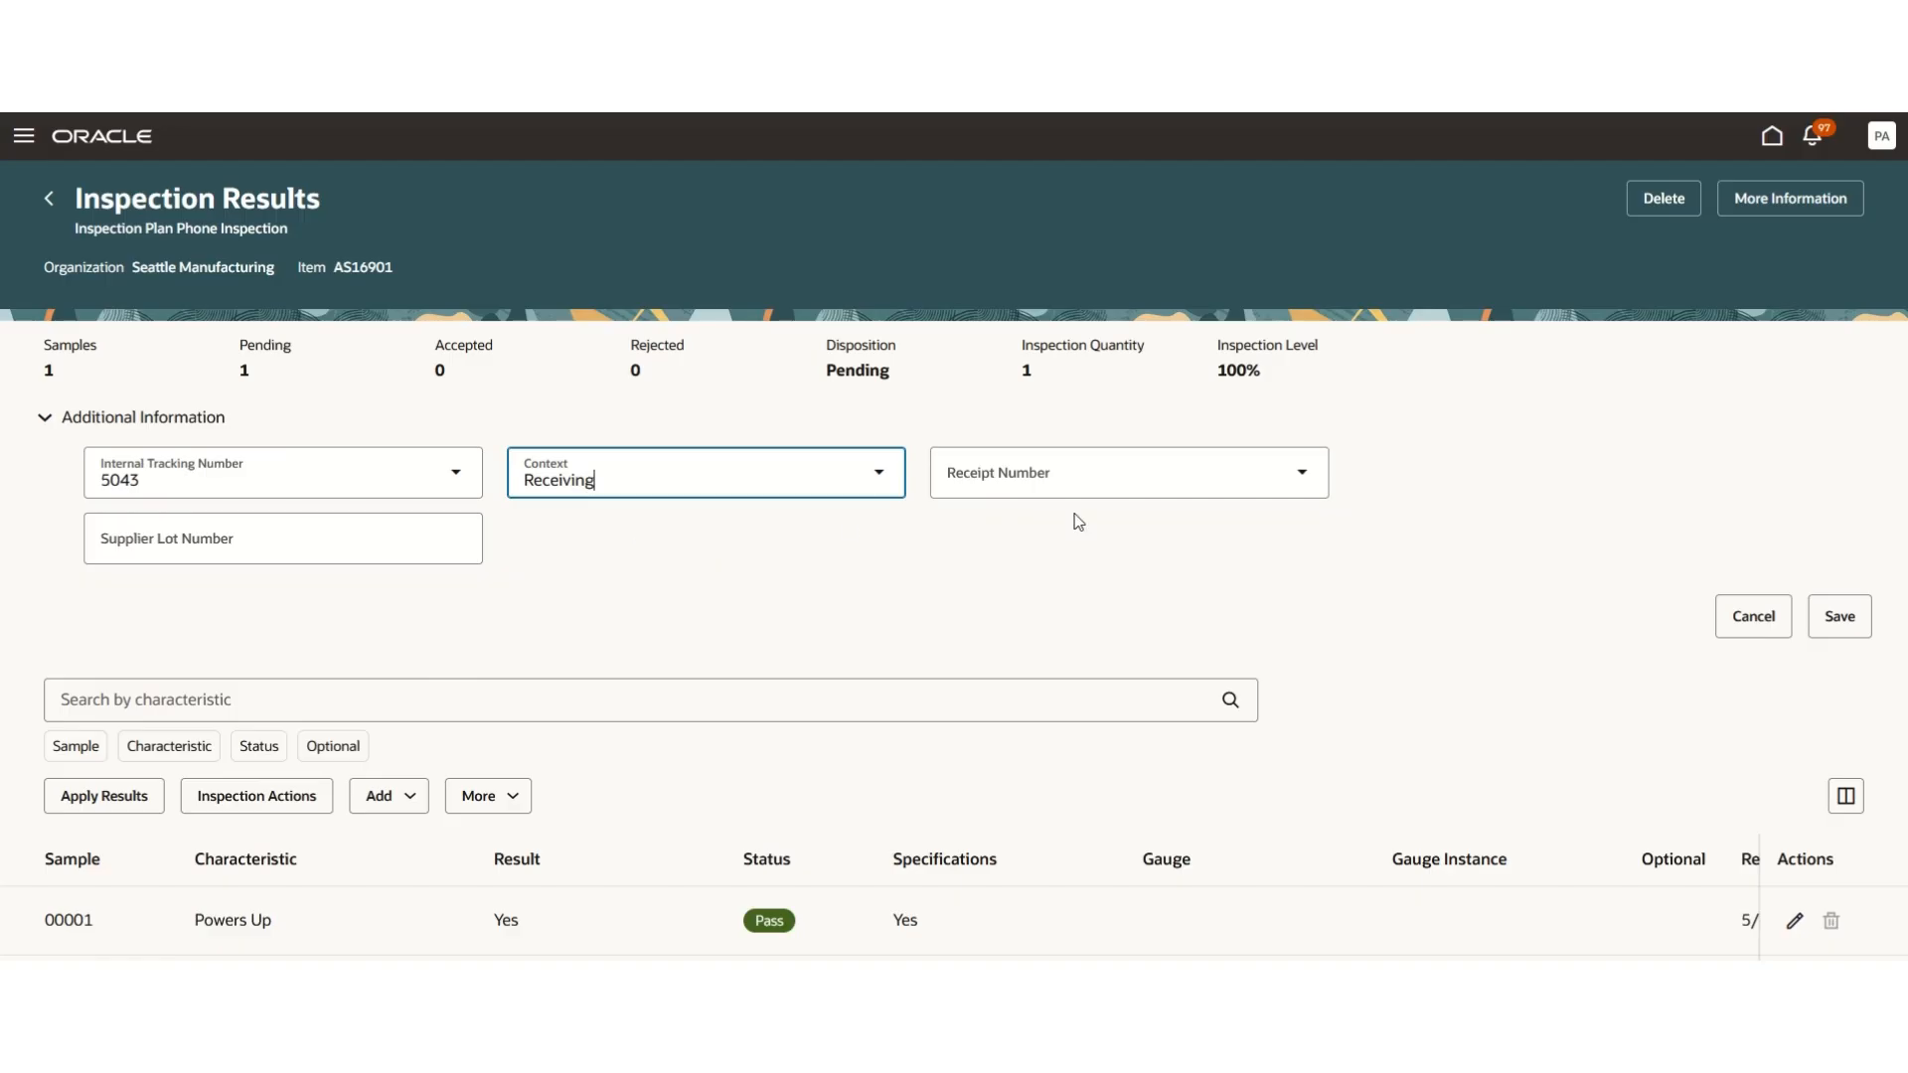
left_click(1307, 481)
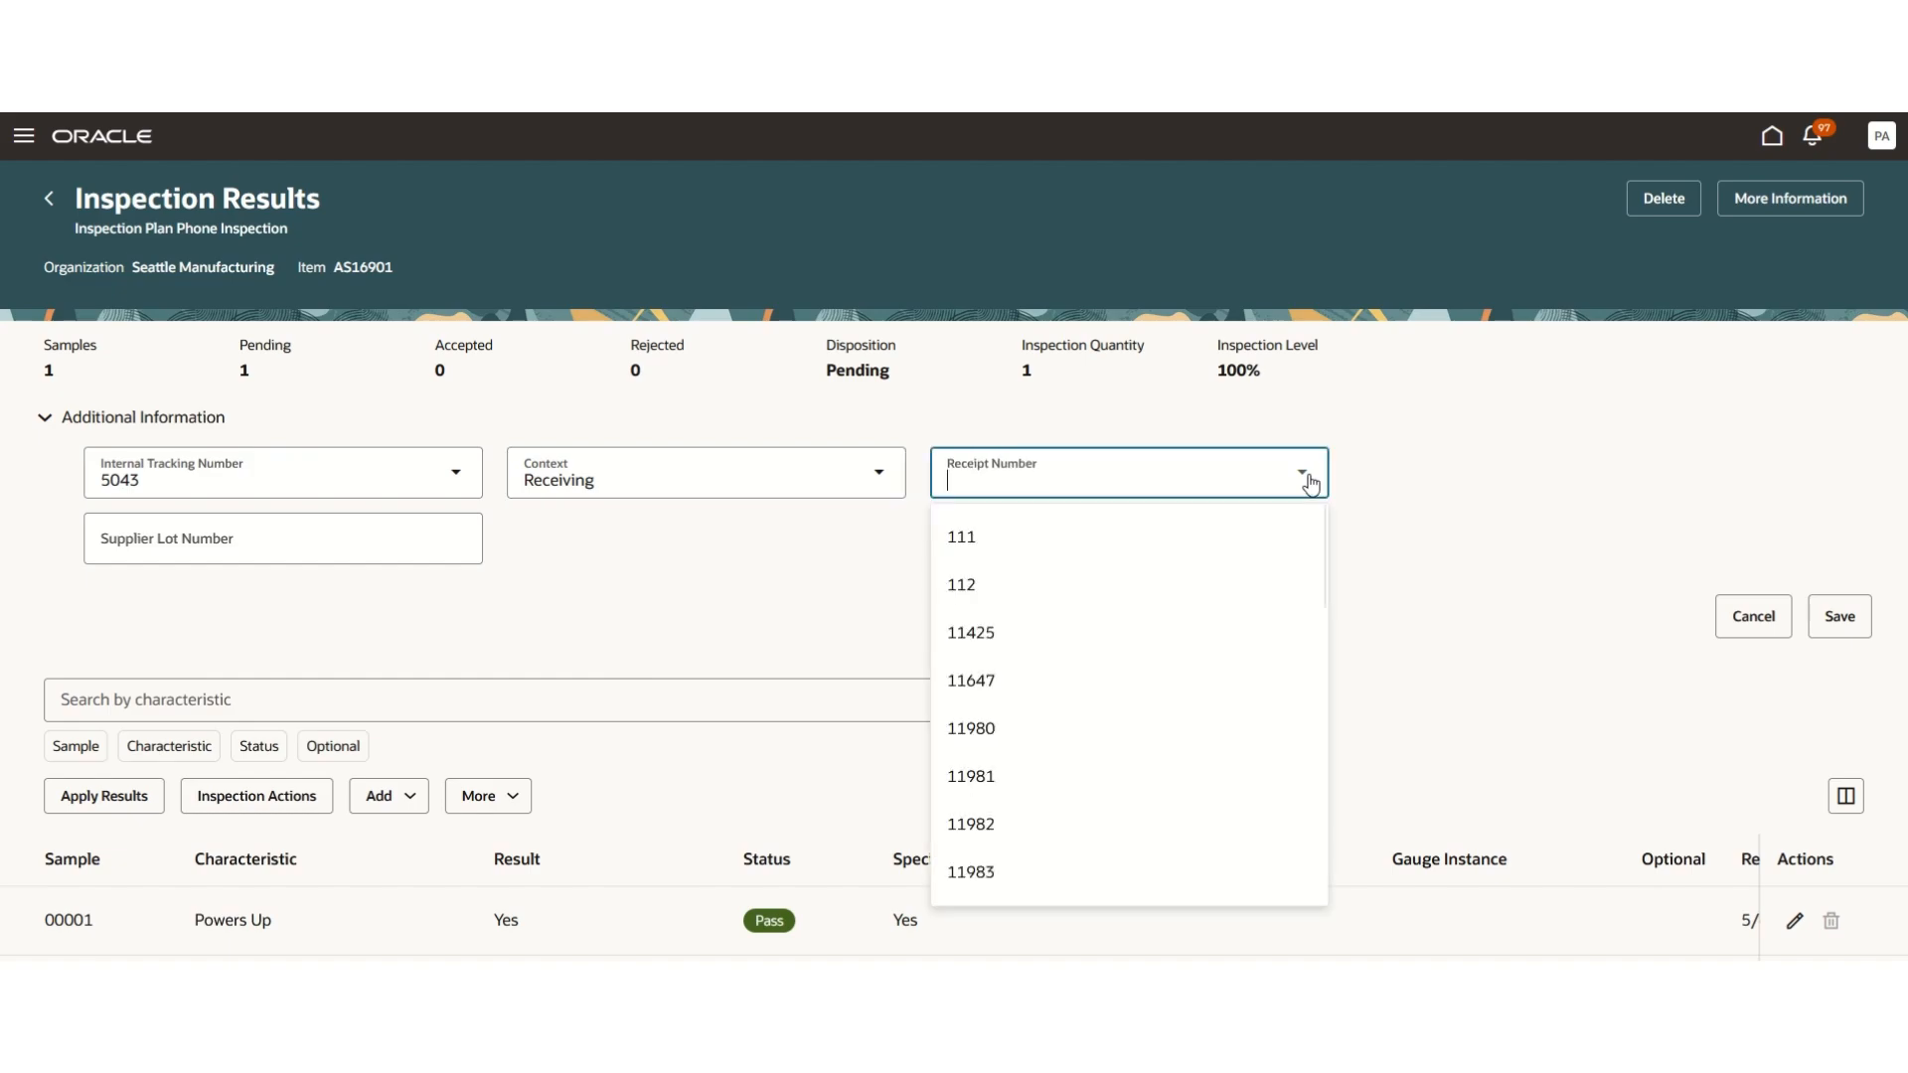
left_click(1071, 728)
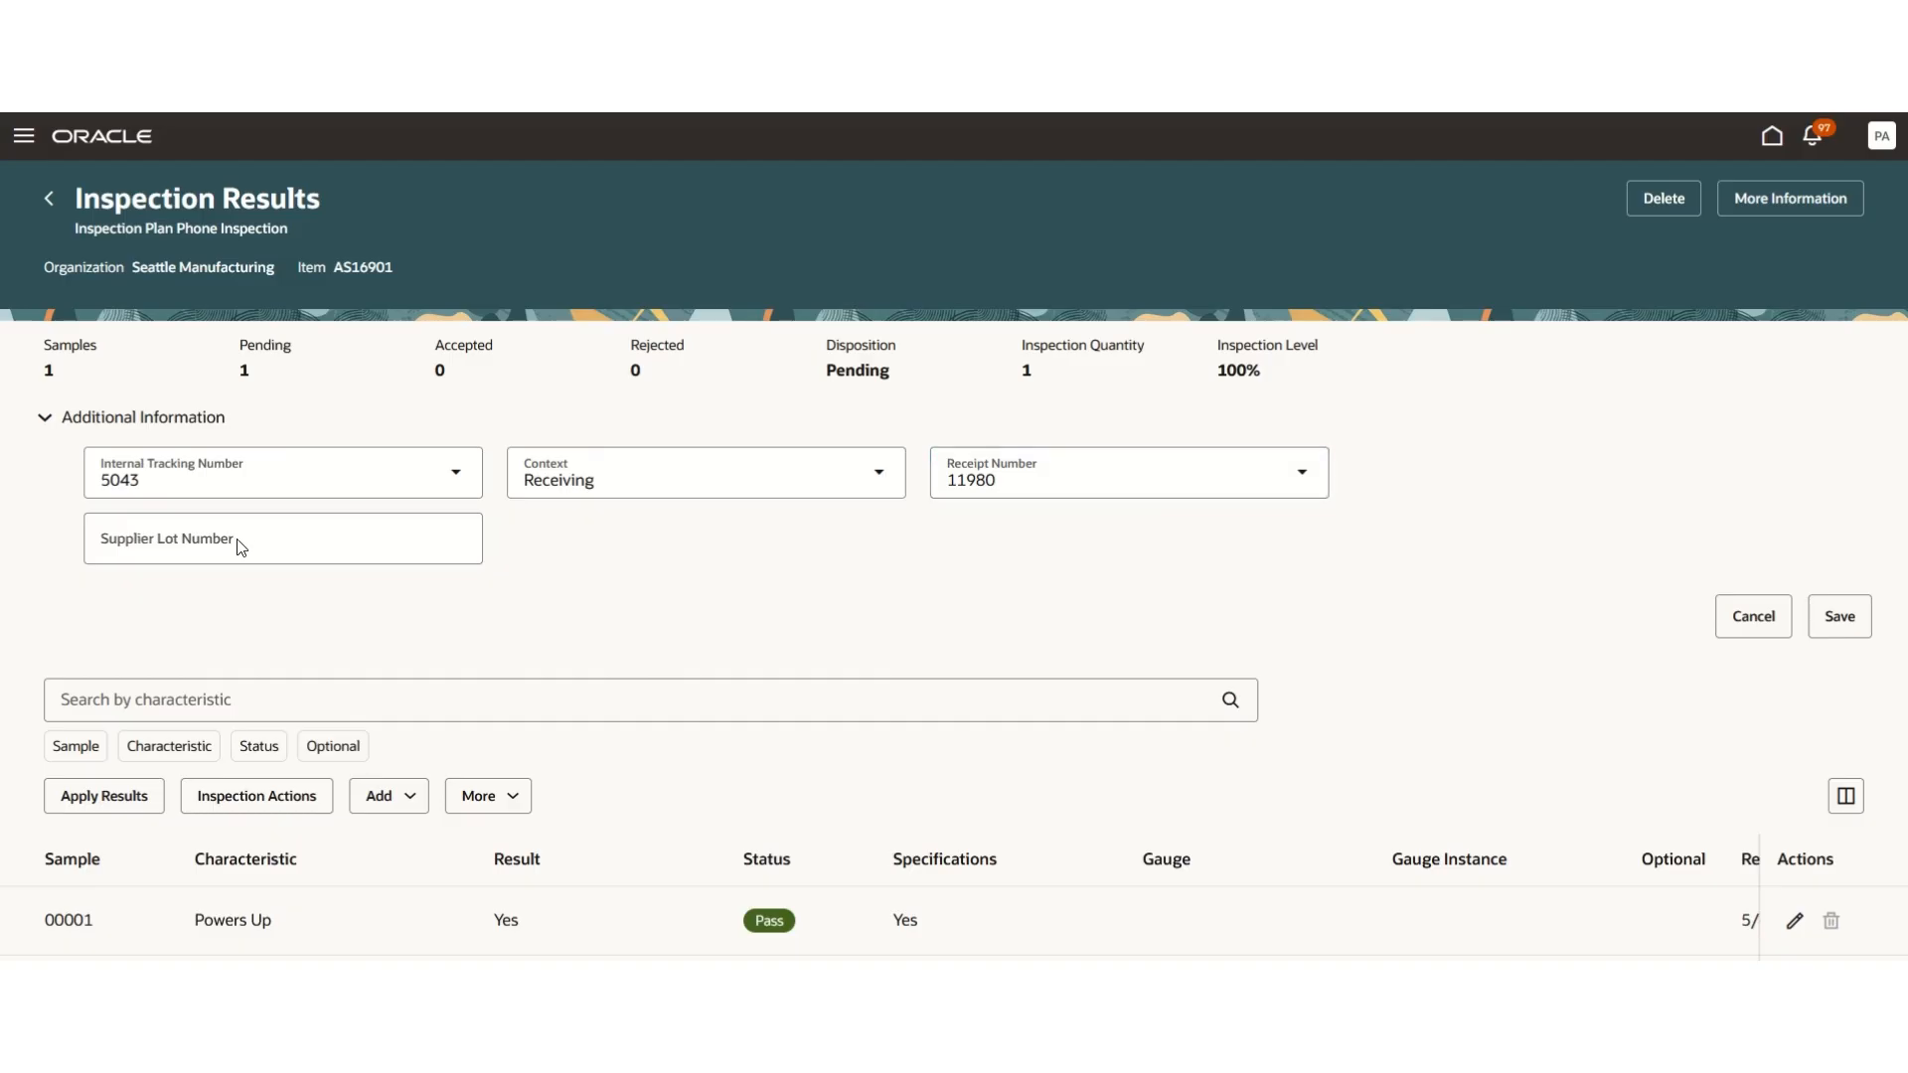
- Enter SN67565 as the supplier lot number and save the additional information
left_click(112, 546)
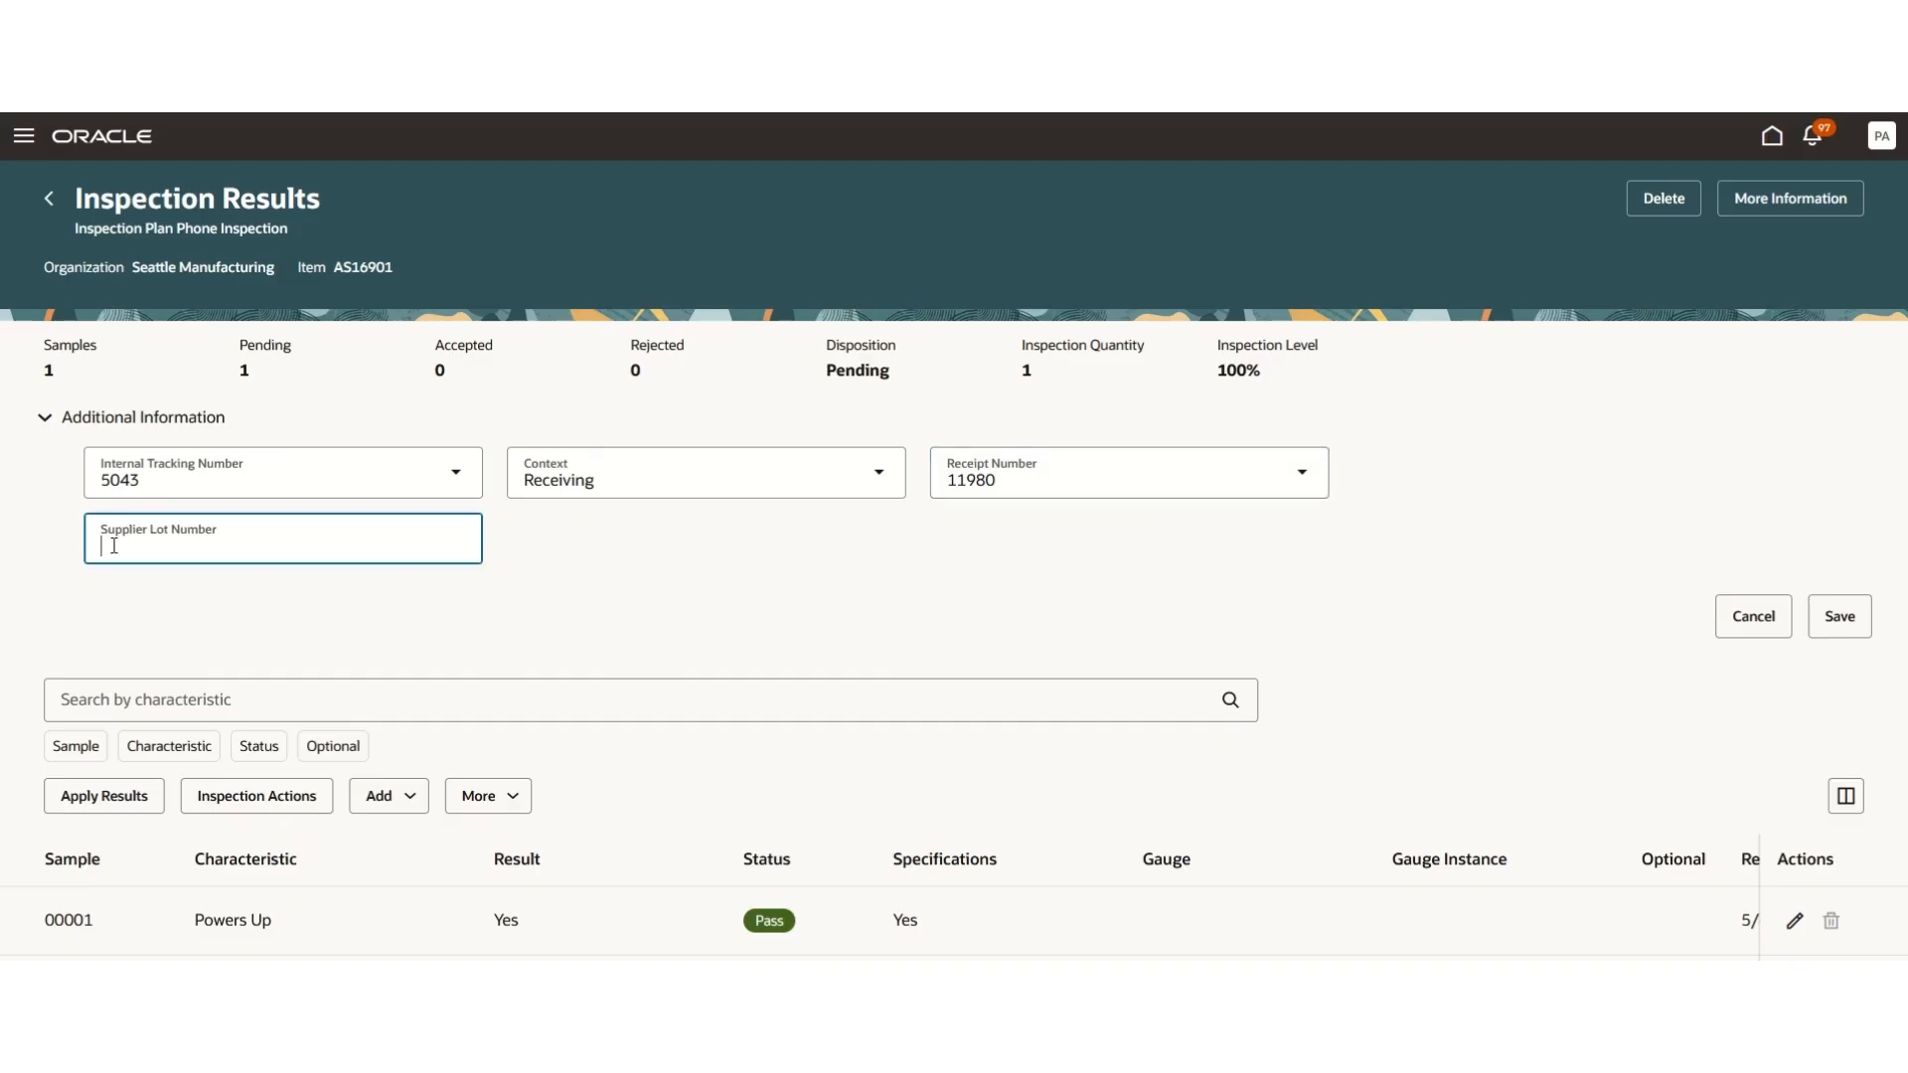
type("SN67565")
left_click(1840, 617)
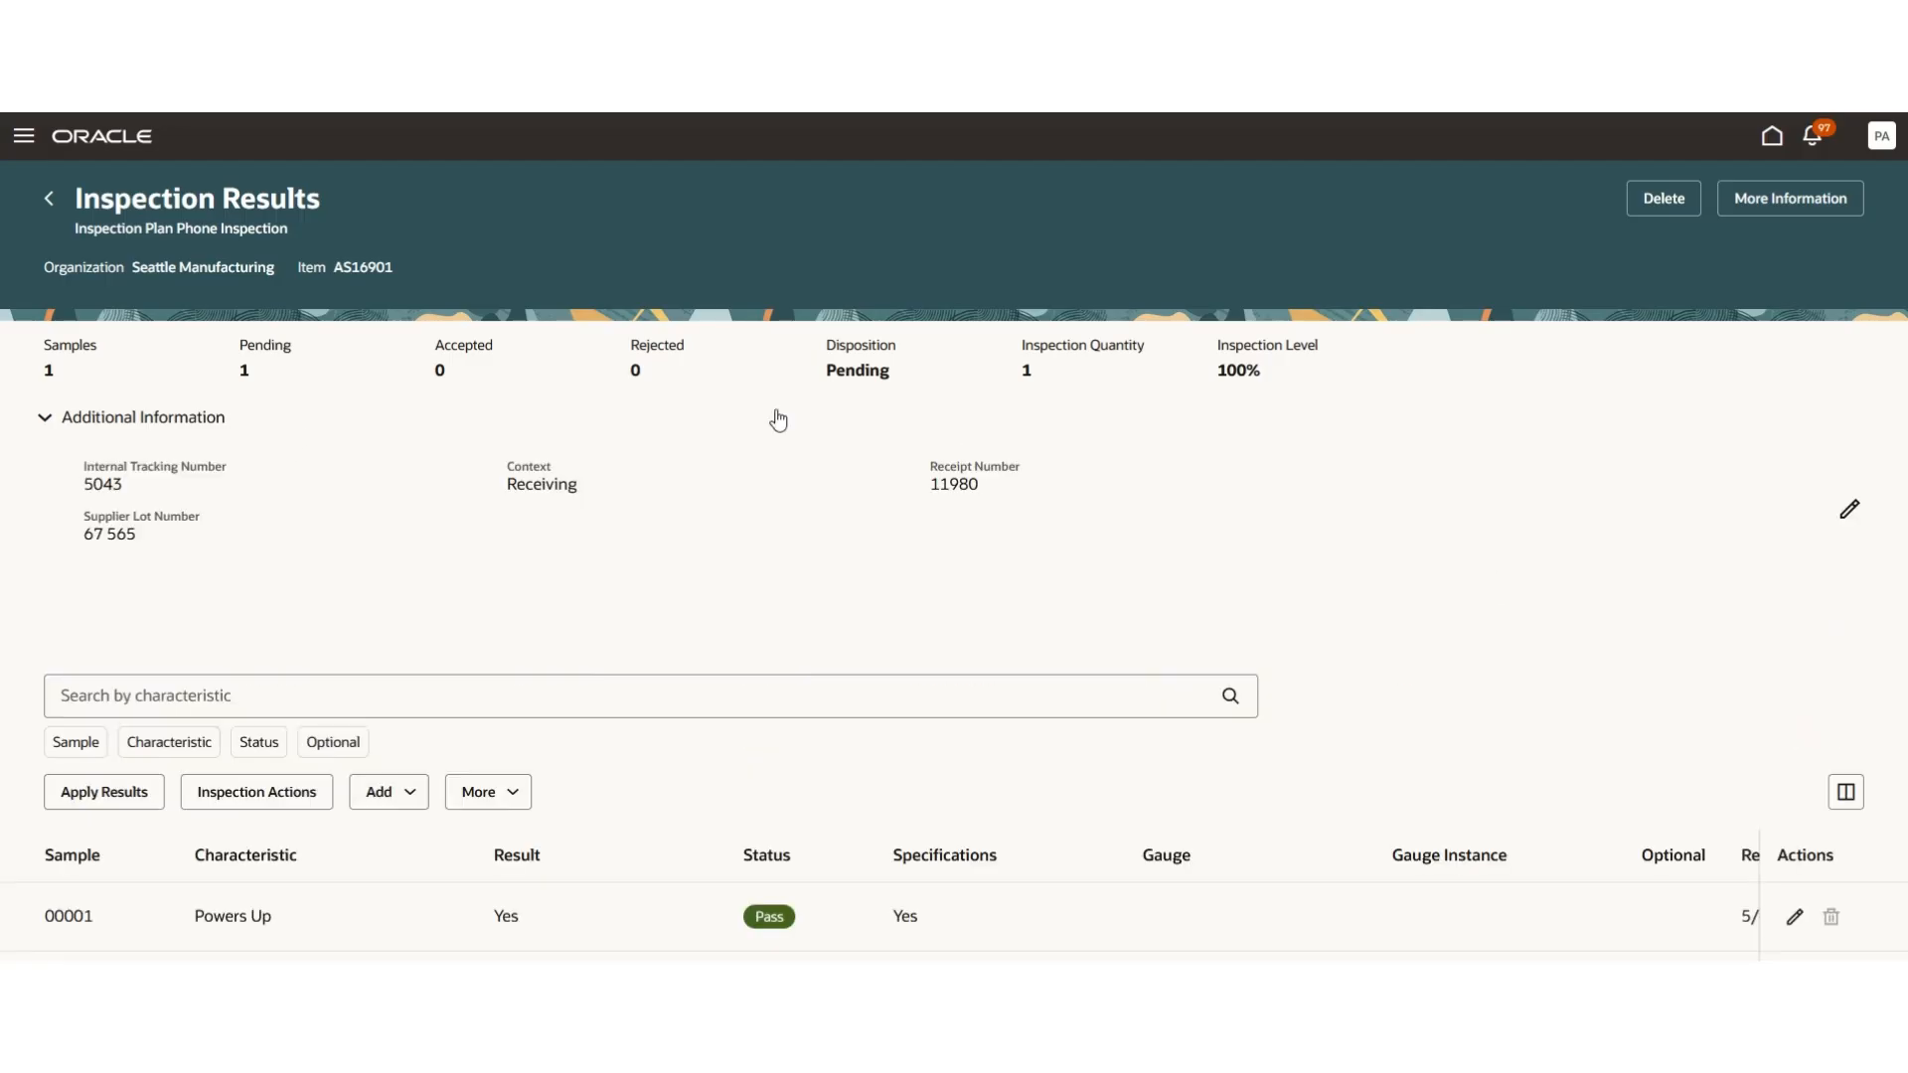
left_click(1851, 516)
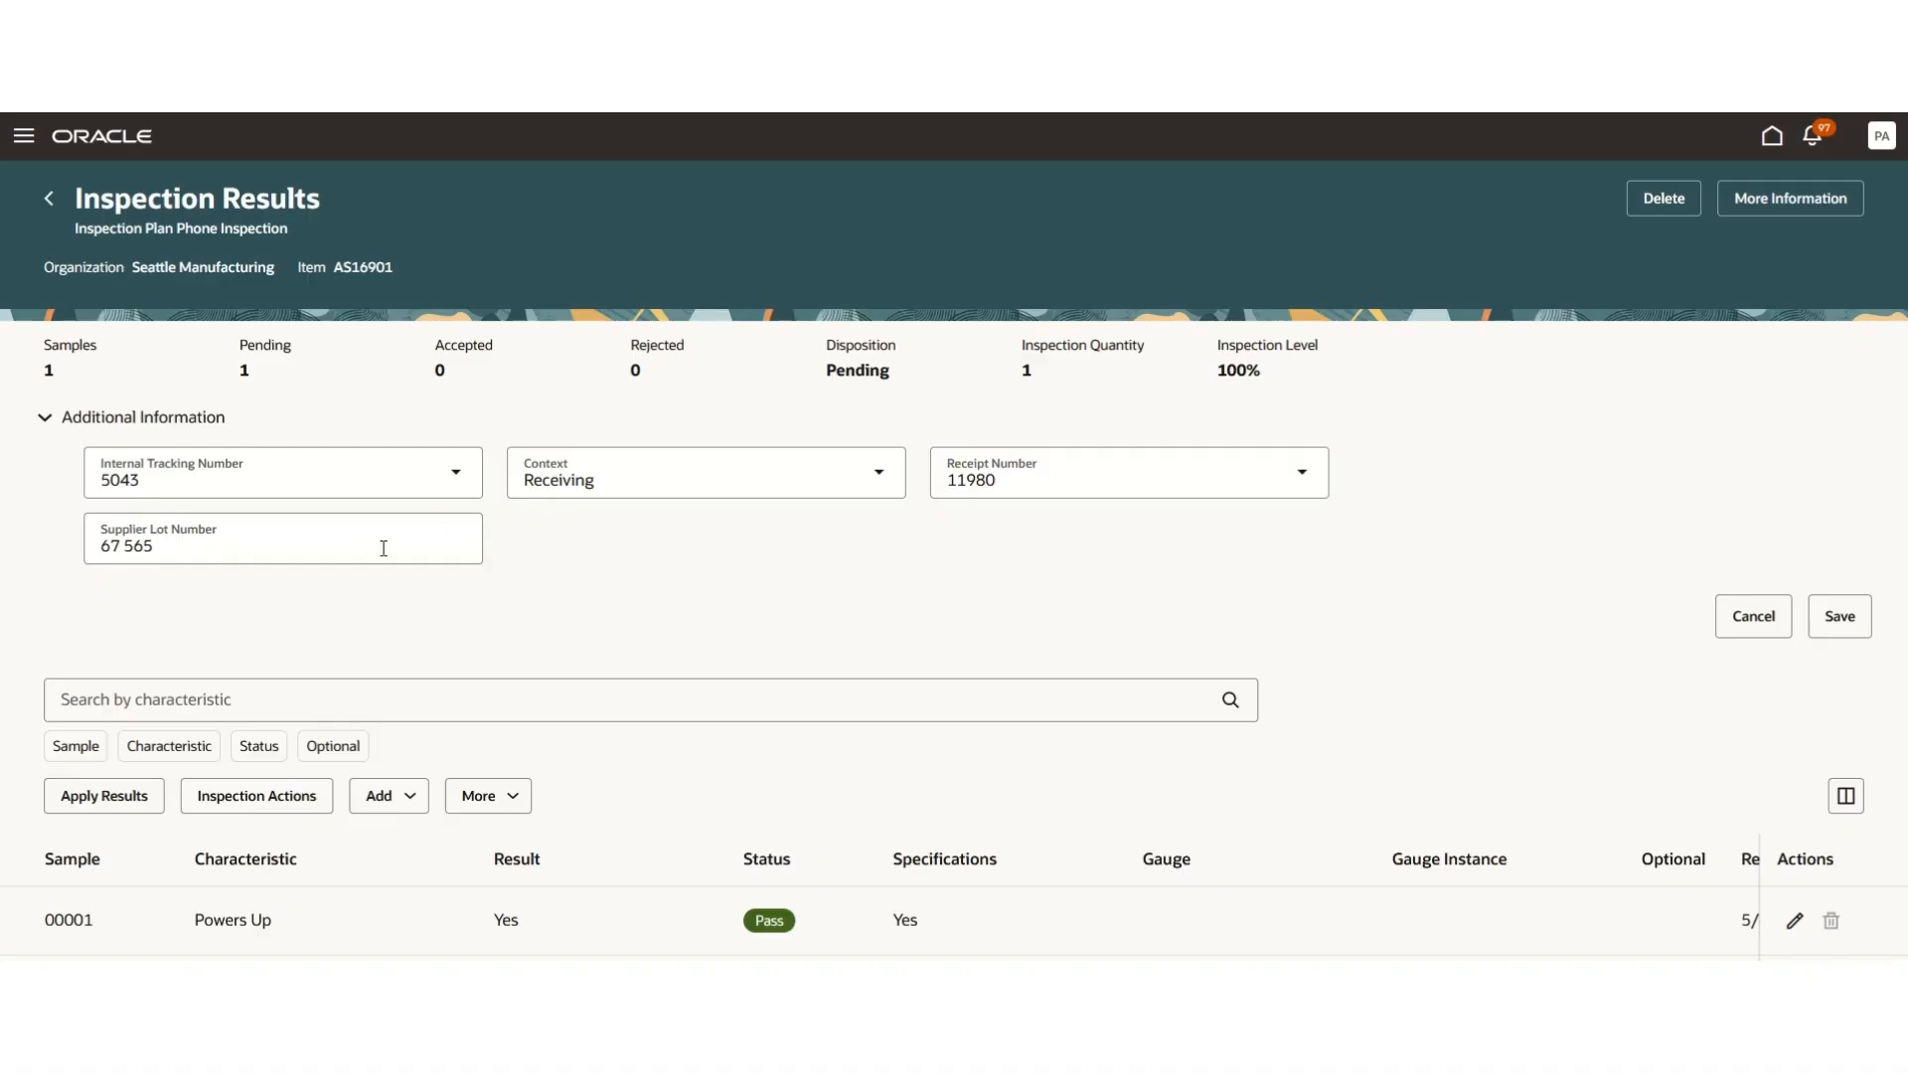
left_click(1840, 617)
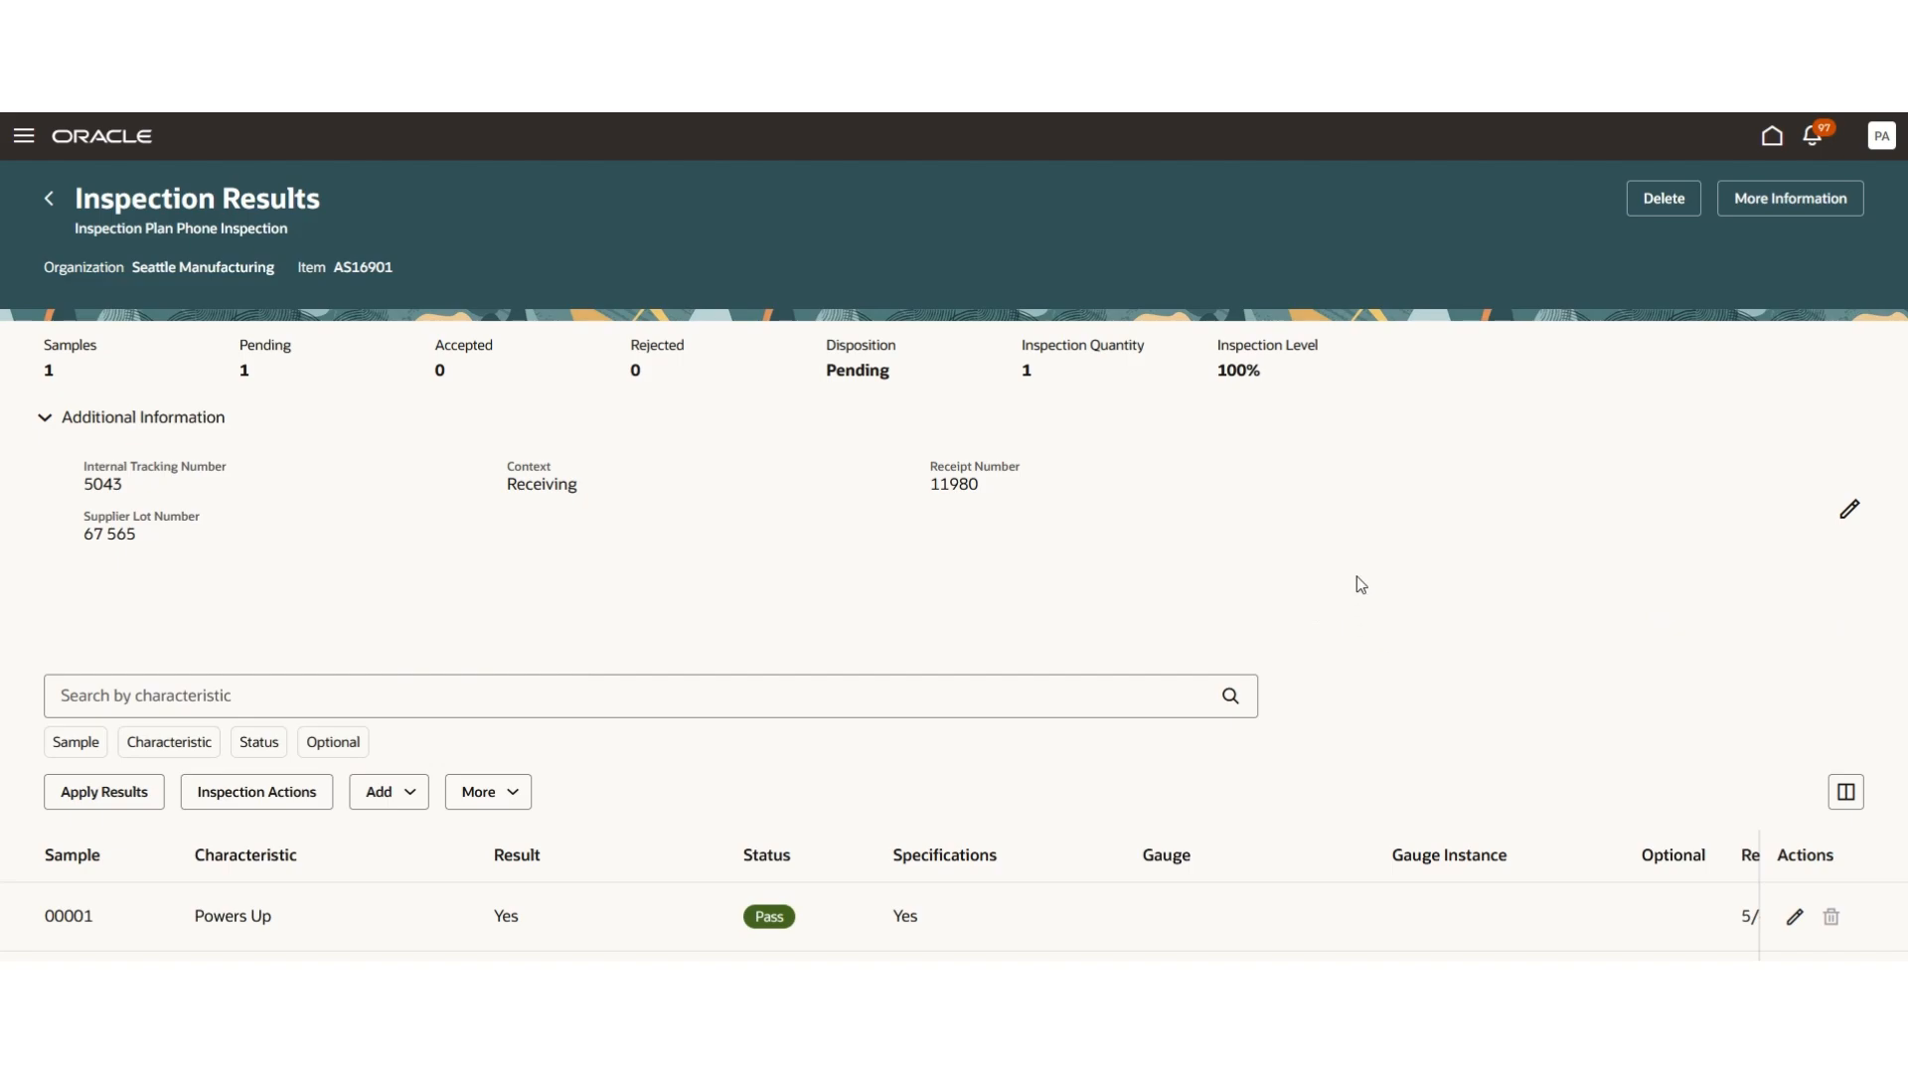
scroll(1357, 577, "down", 1)
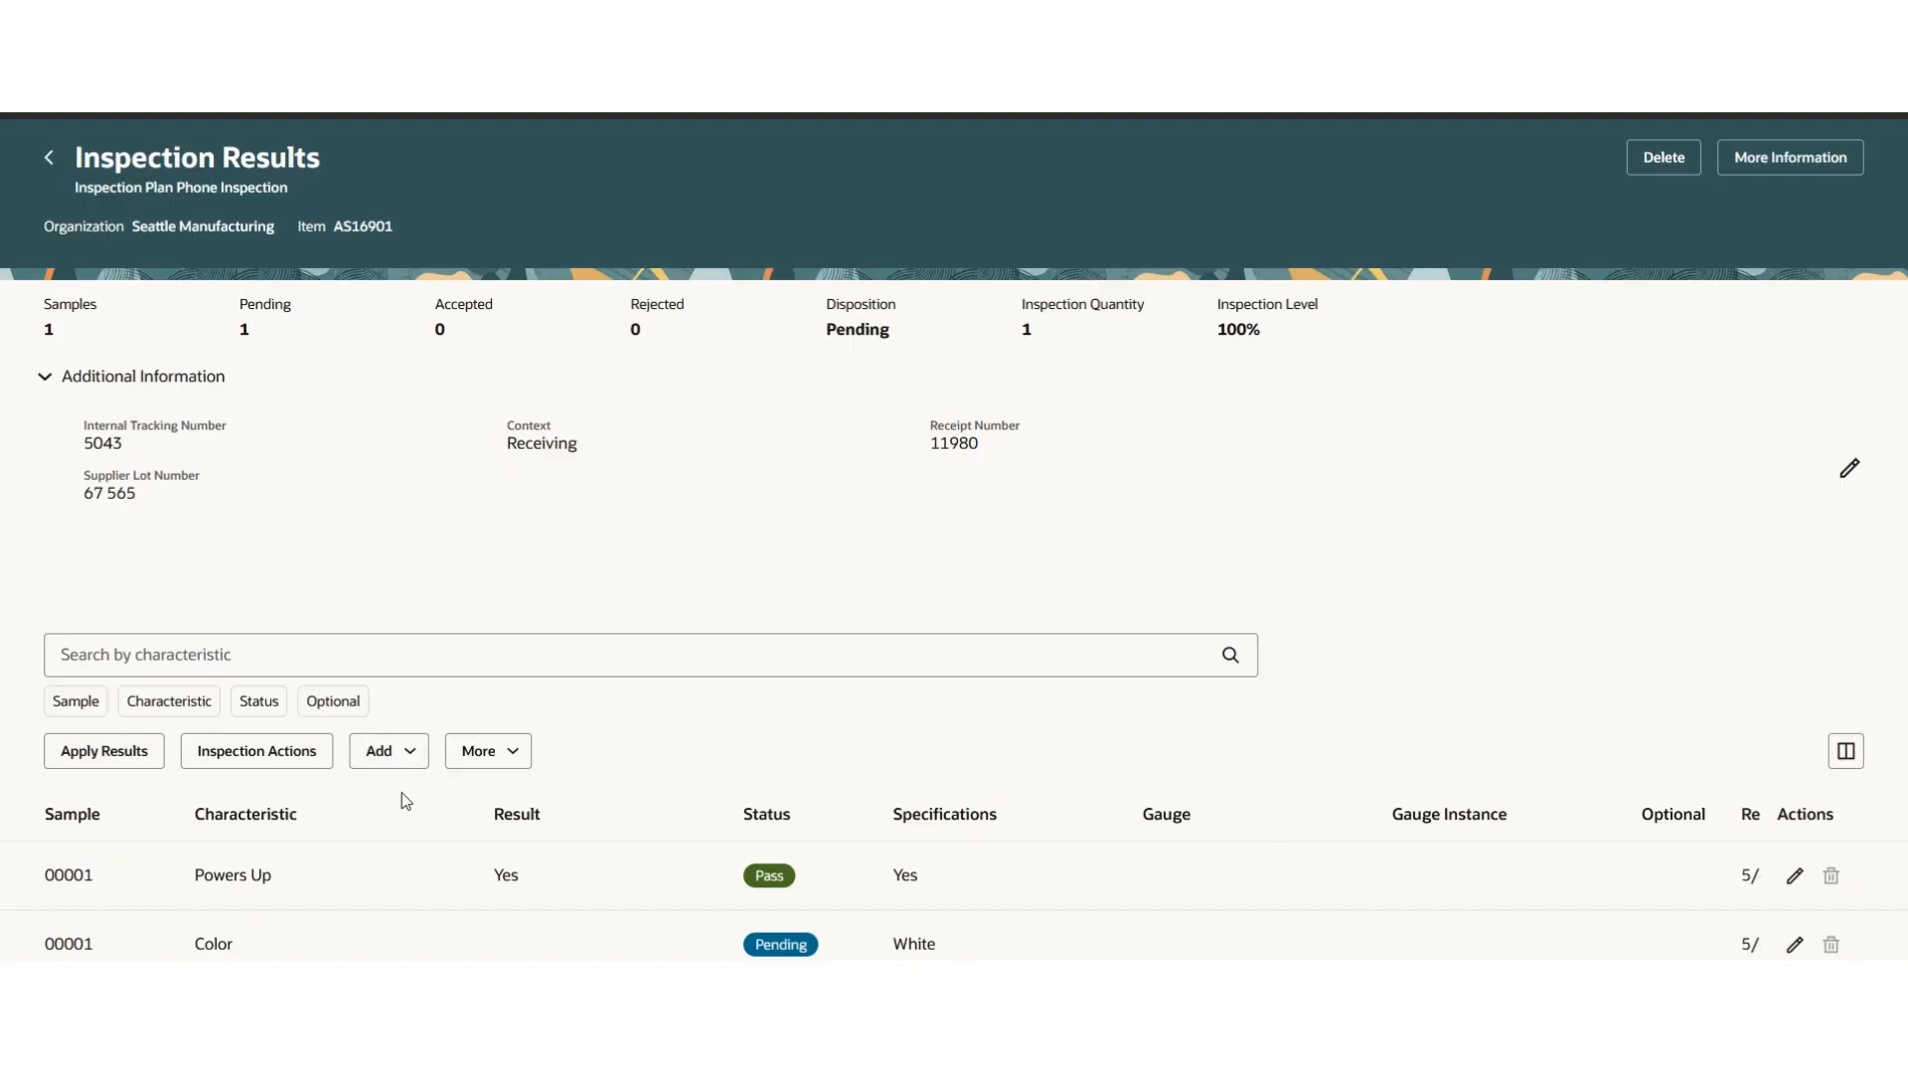
- Hide the Specifications, Gauge Instance, Gauge, Optional and Inspection Date columns, and move Additional Information to follow Status
left_click(1848, 757)
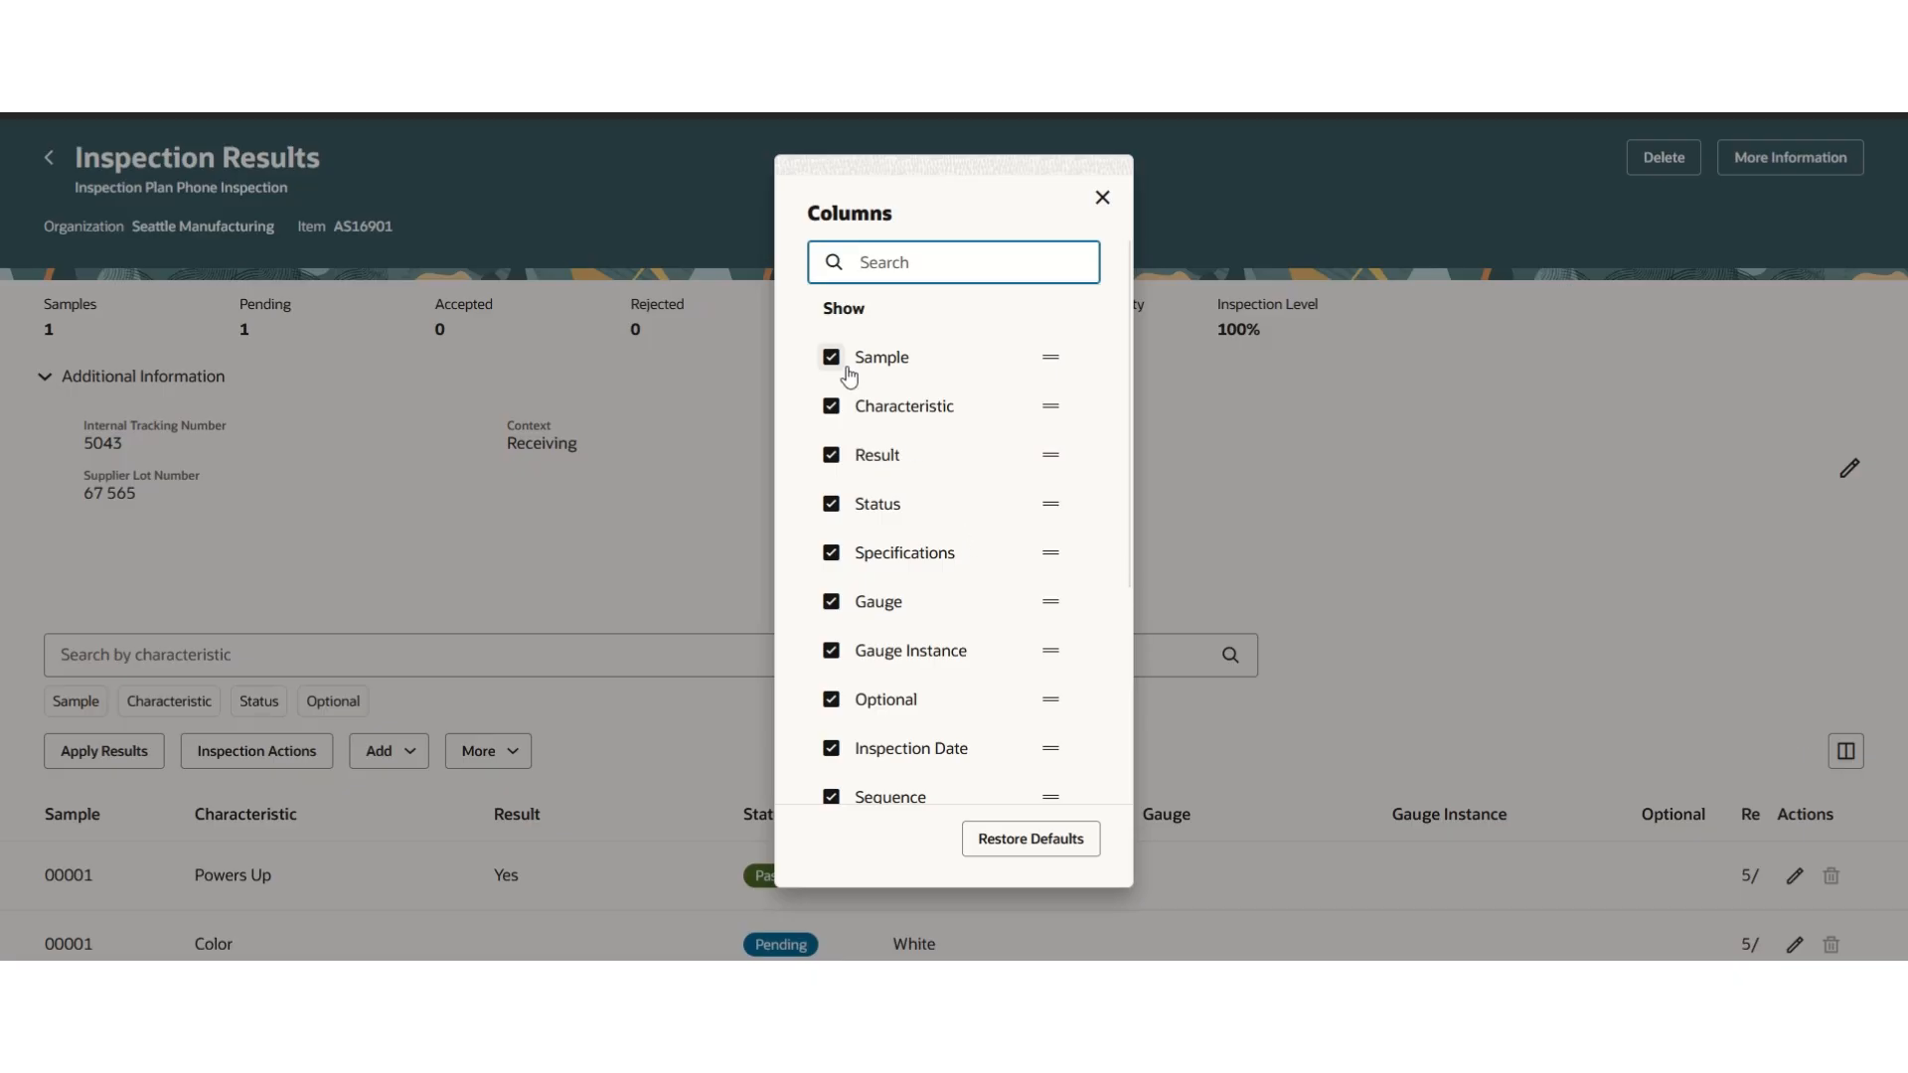
left_click(831, 553)
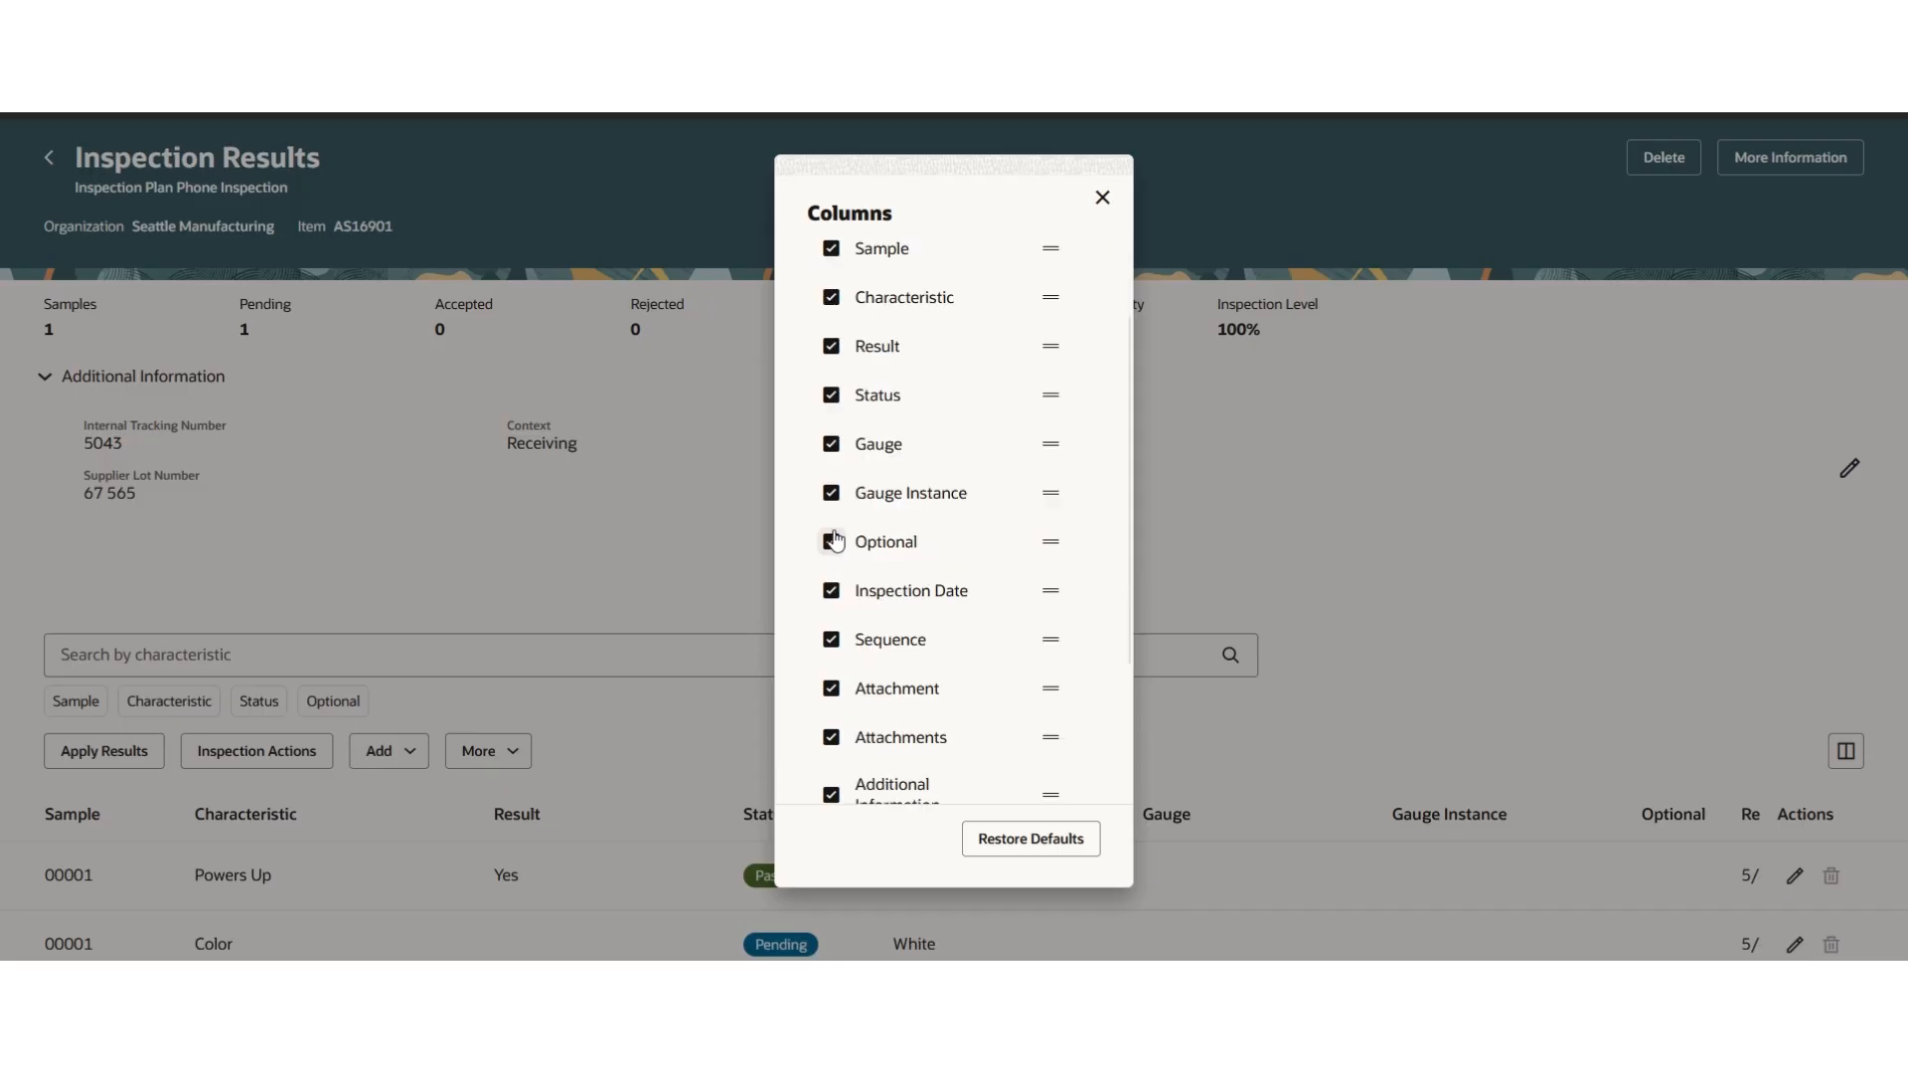
left_click(831, 493)
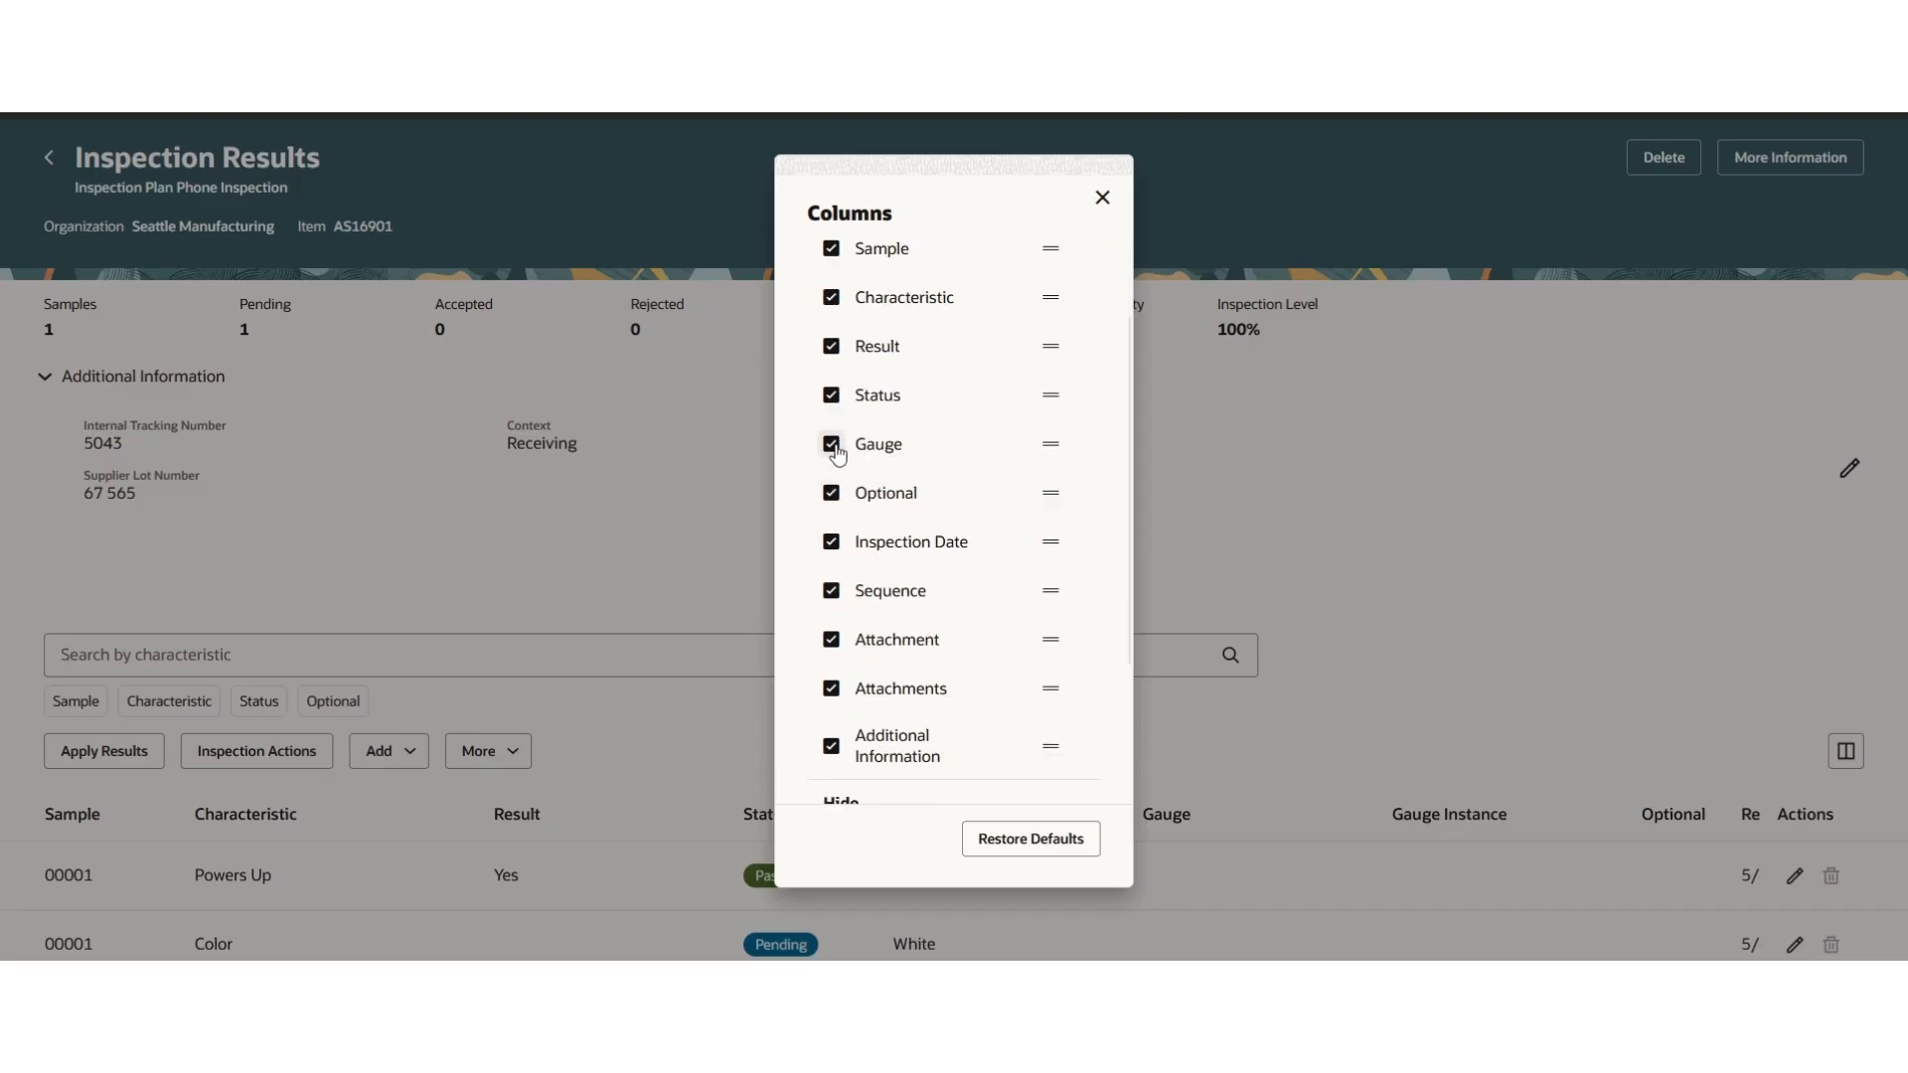
left_click(832, 444)
left_click(832, 446)
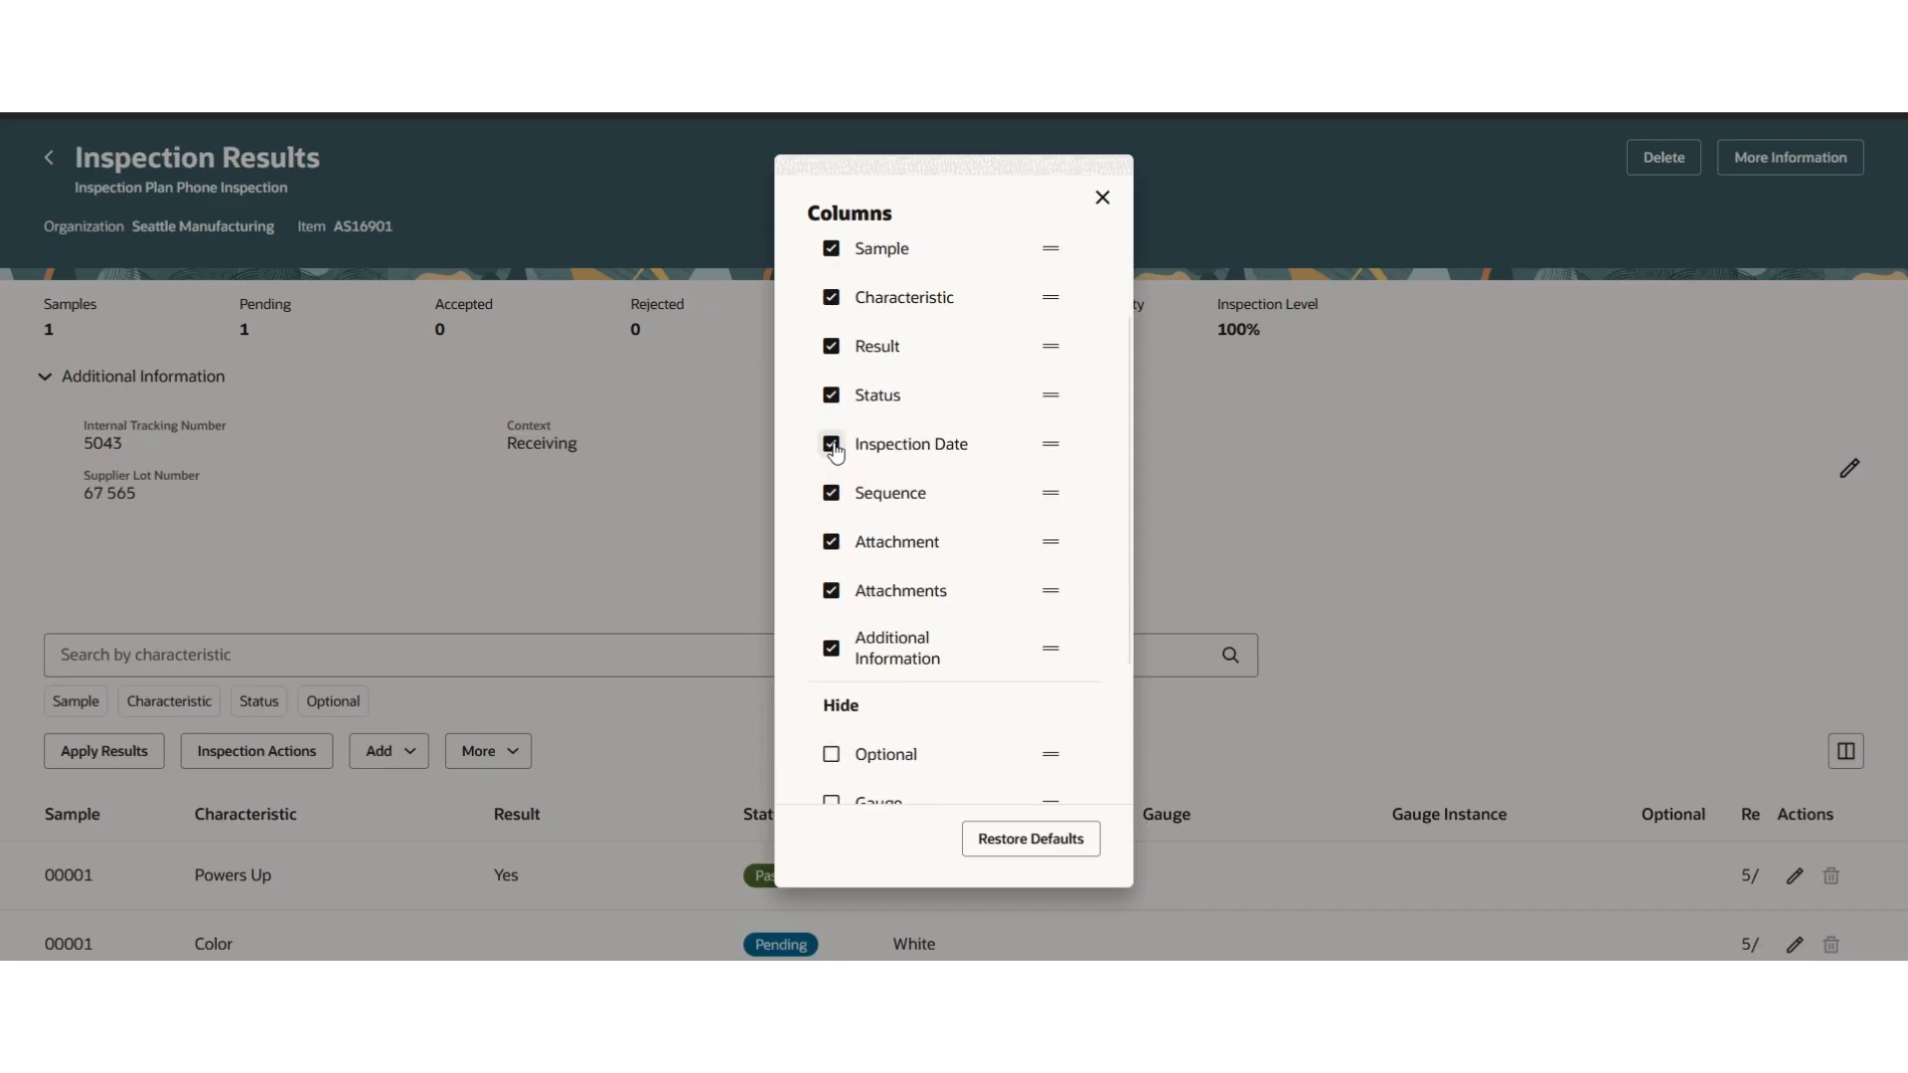
left_click(832, 446)
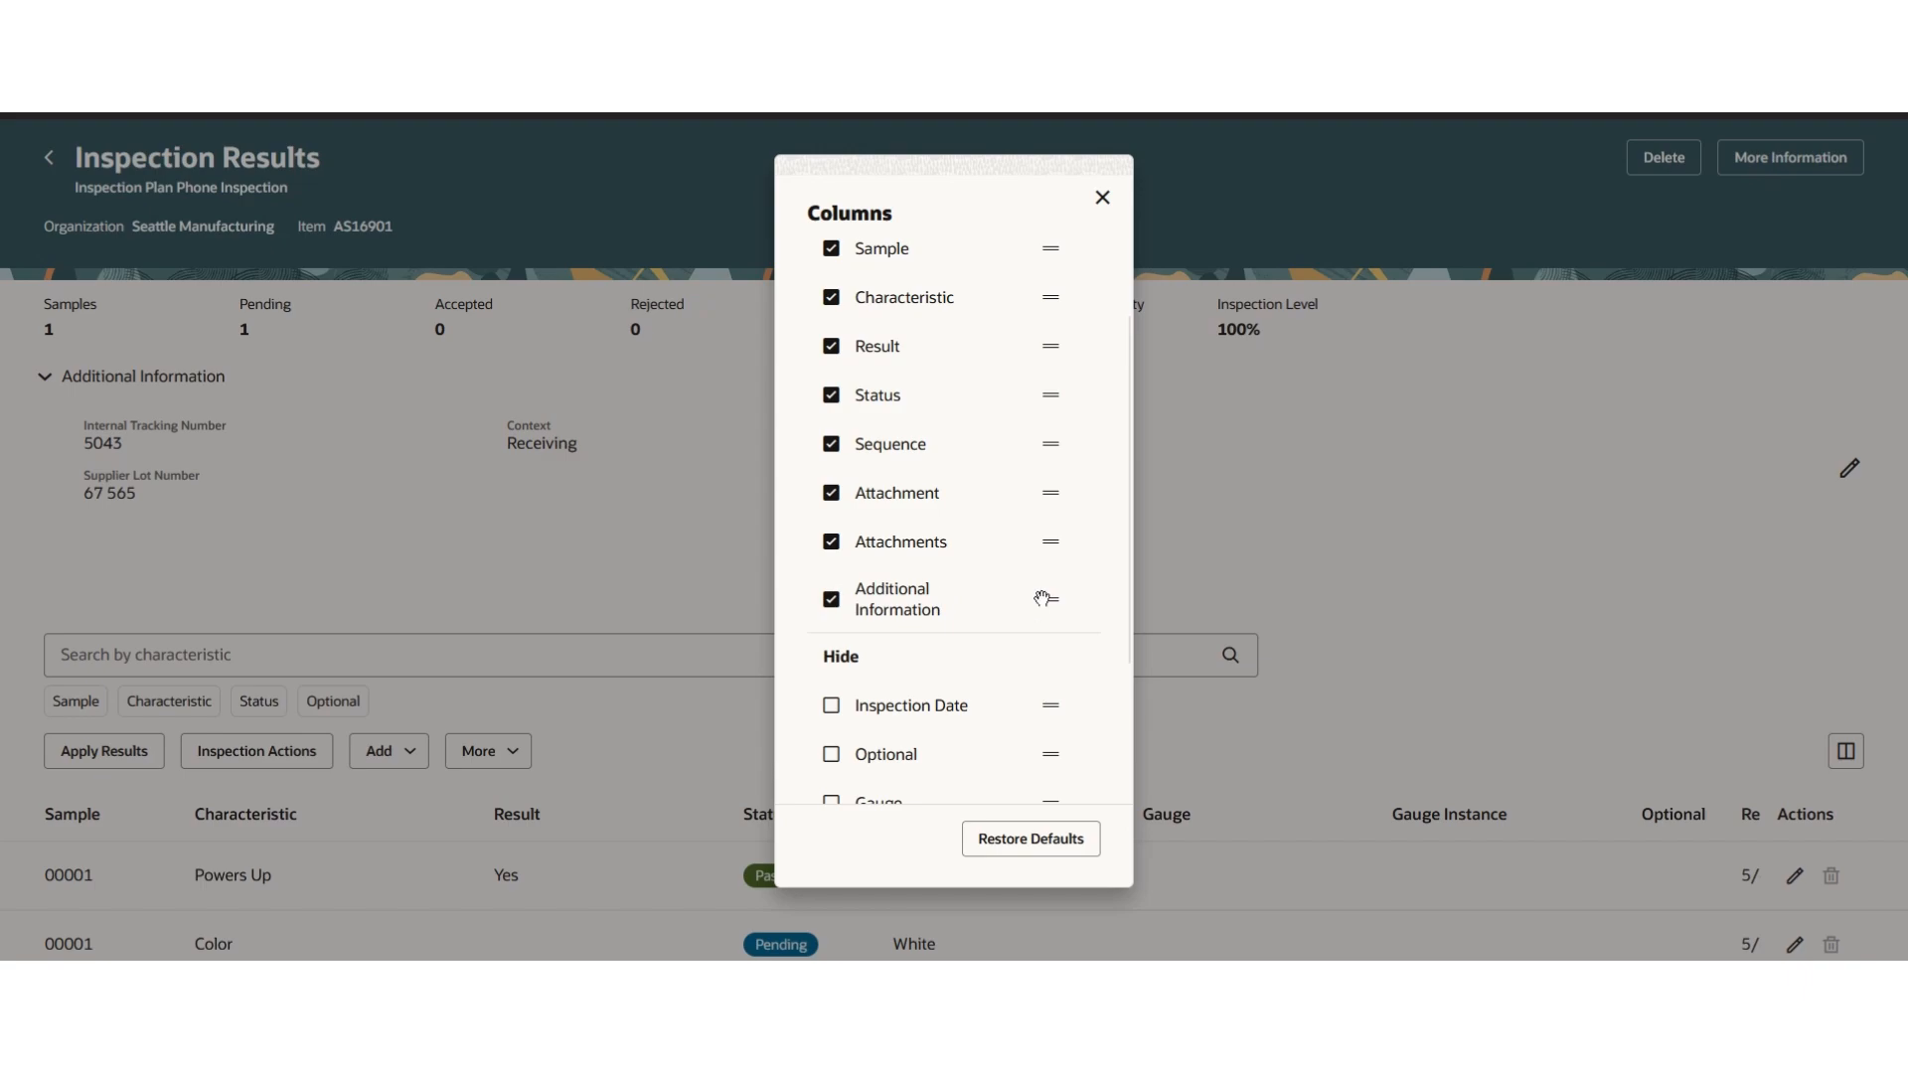
left_click_drag(1049, 597, 1033, 438)
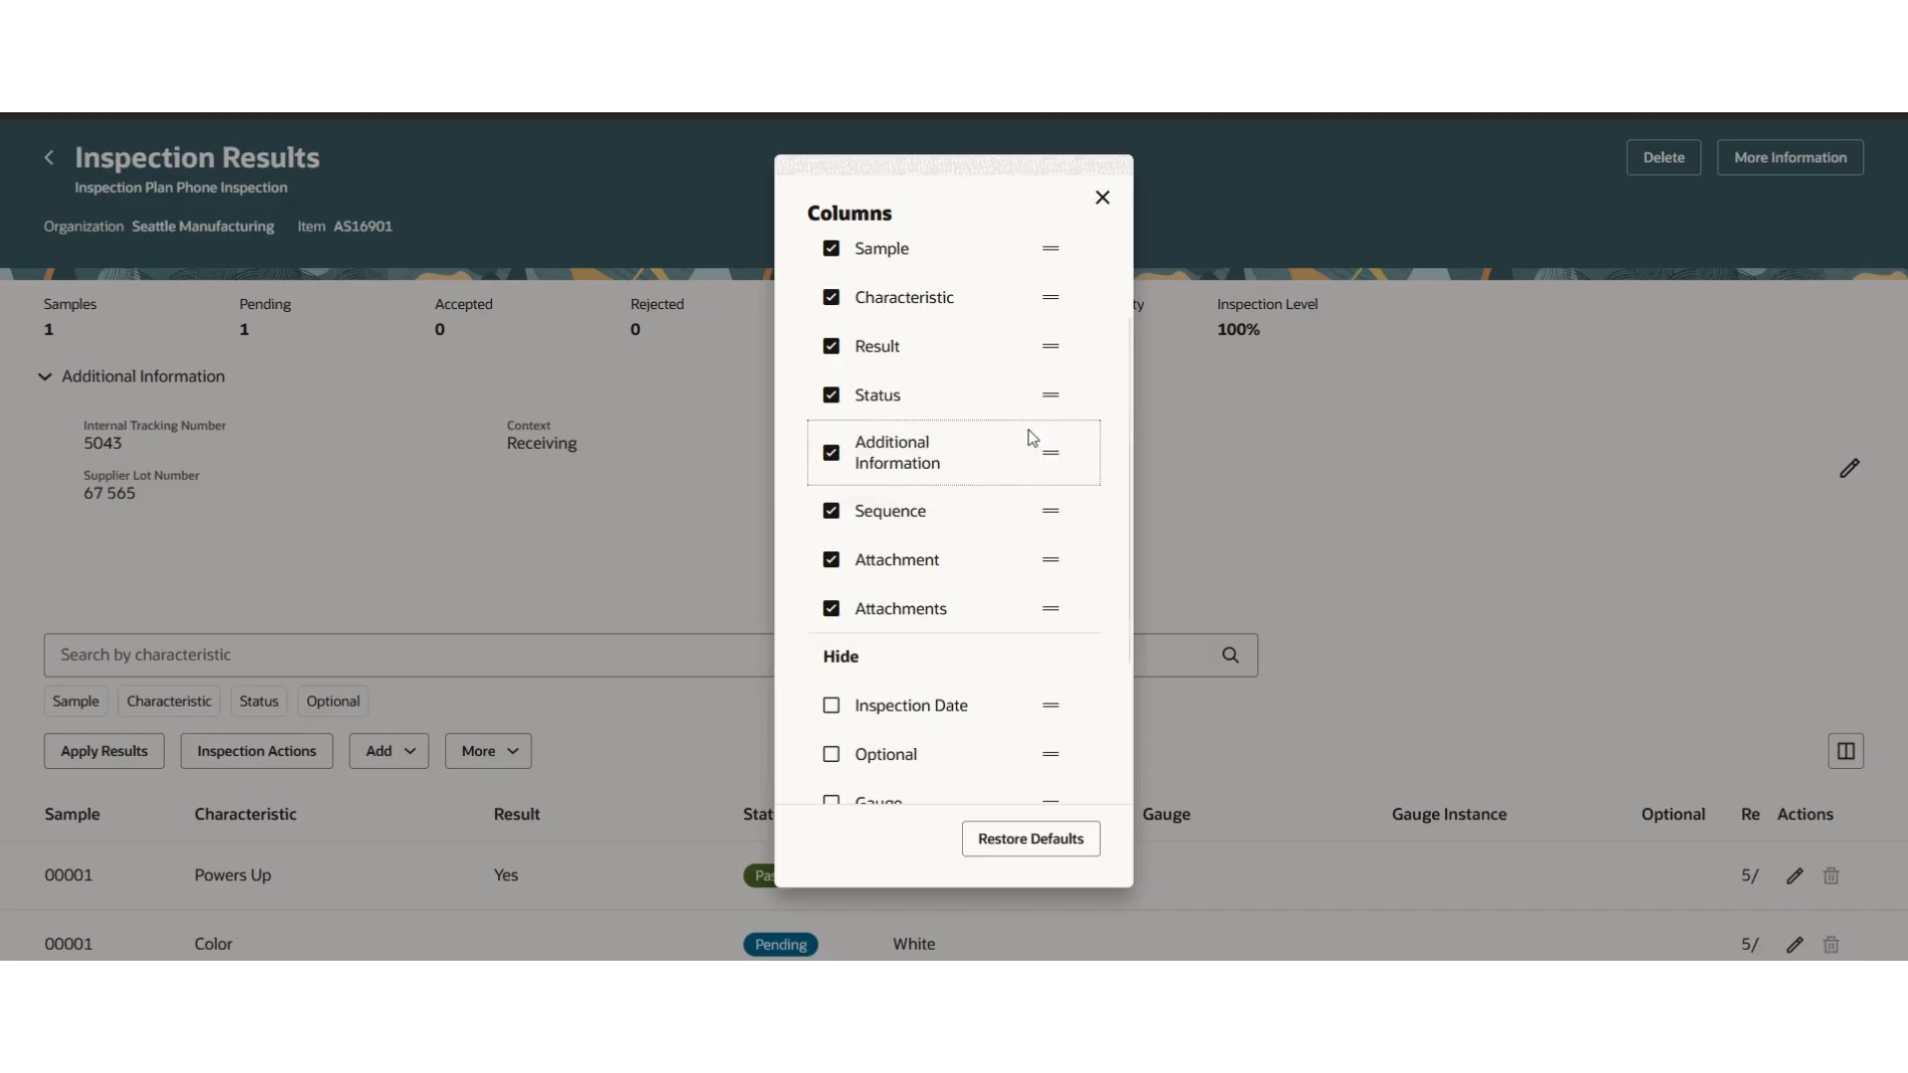
left_click(1103, 201)
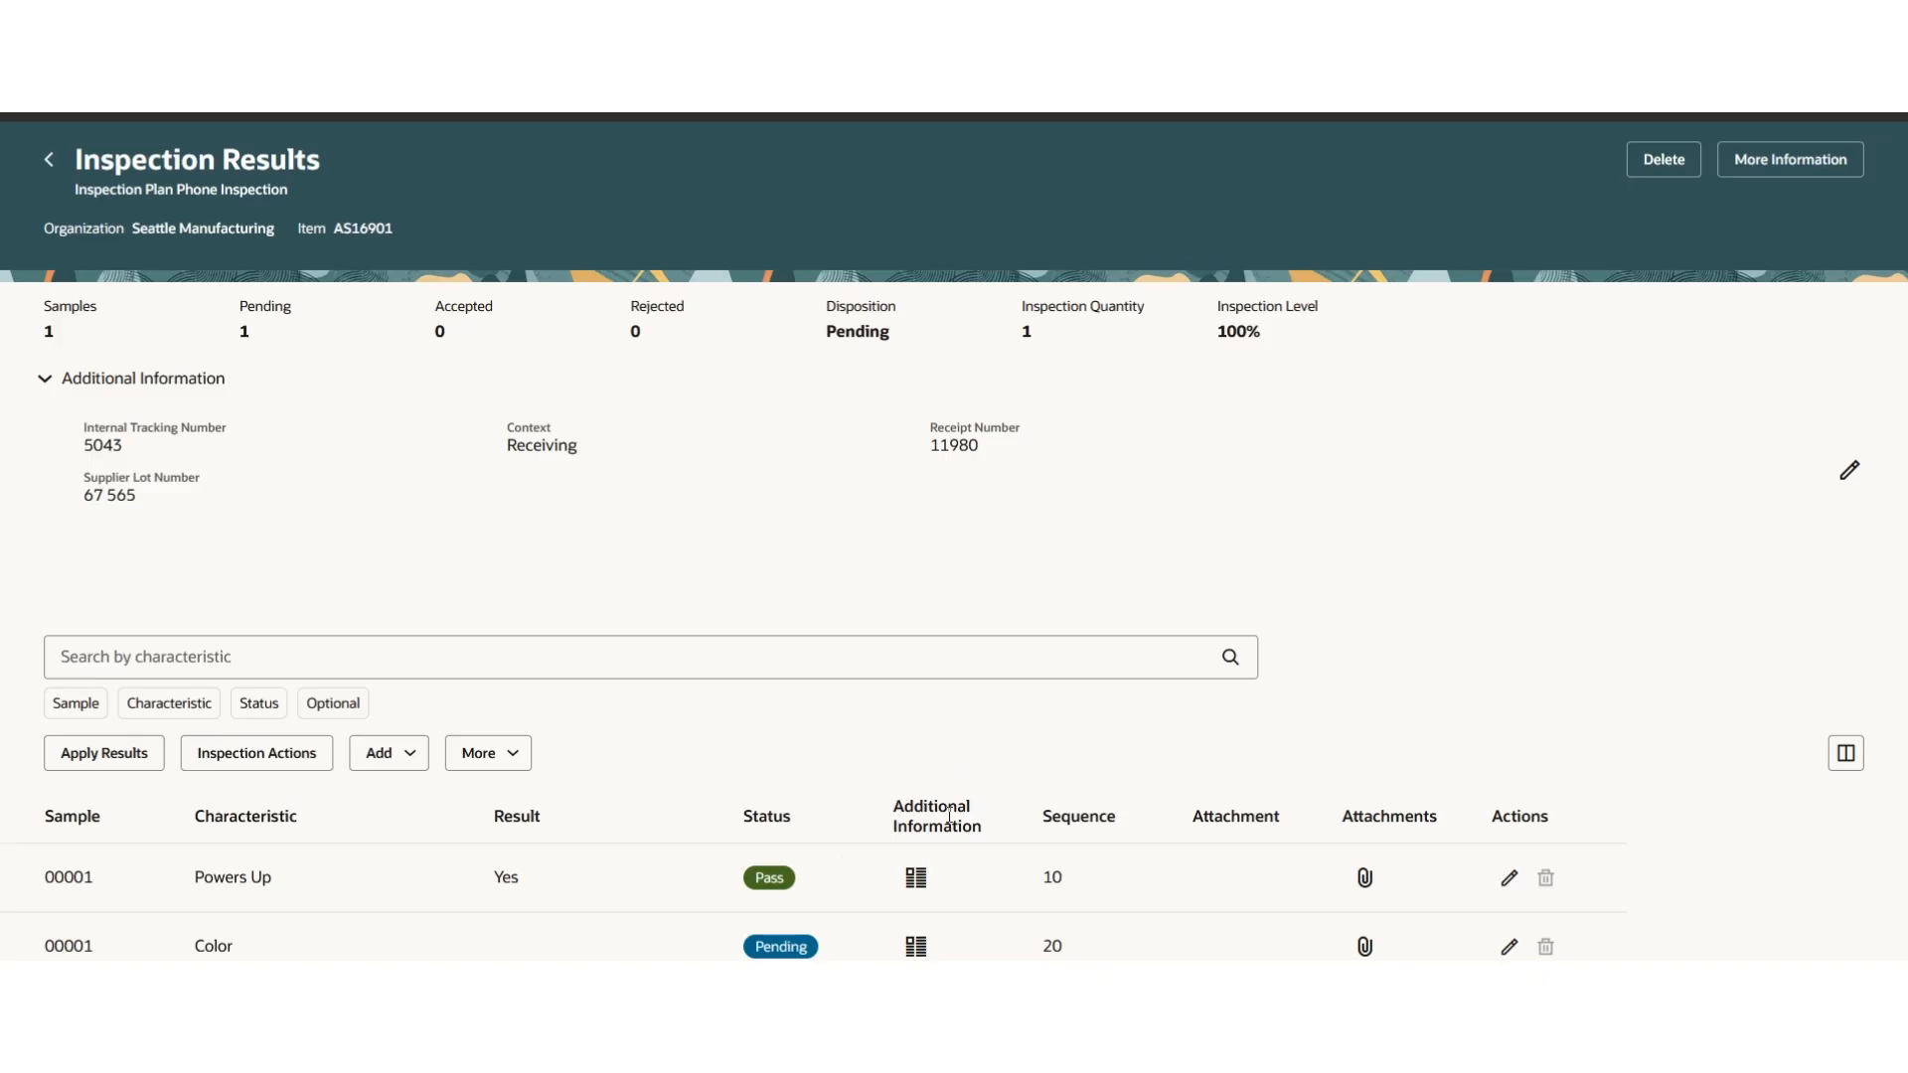
- Open the Powers Up result's additional information, set Include Result on COA to Yes, and save
left_click(916, 881)
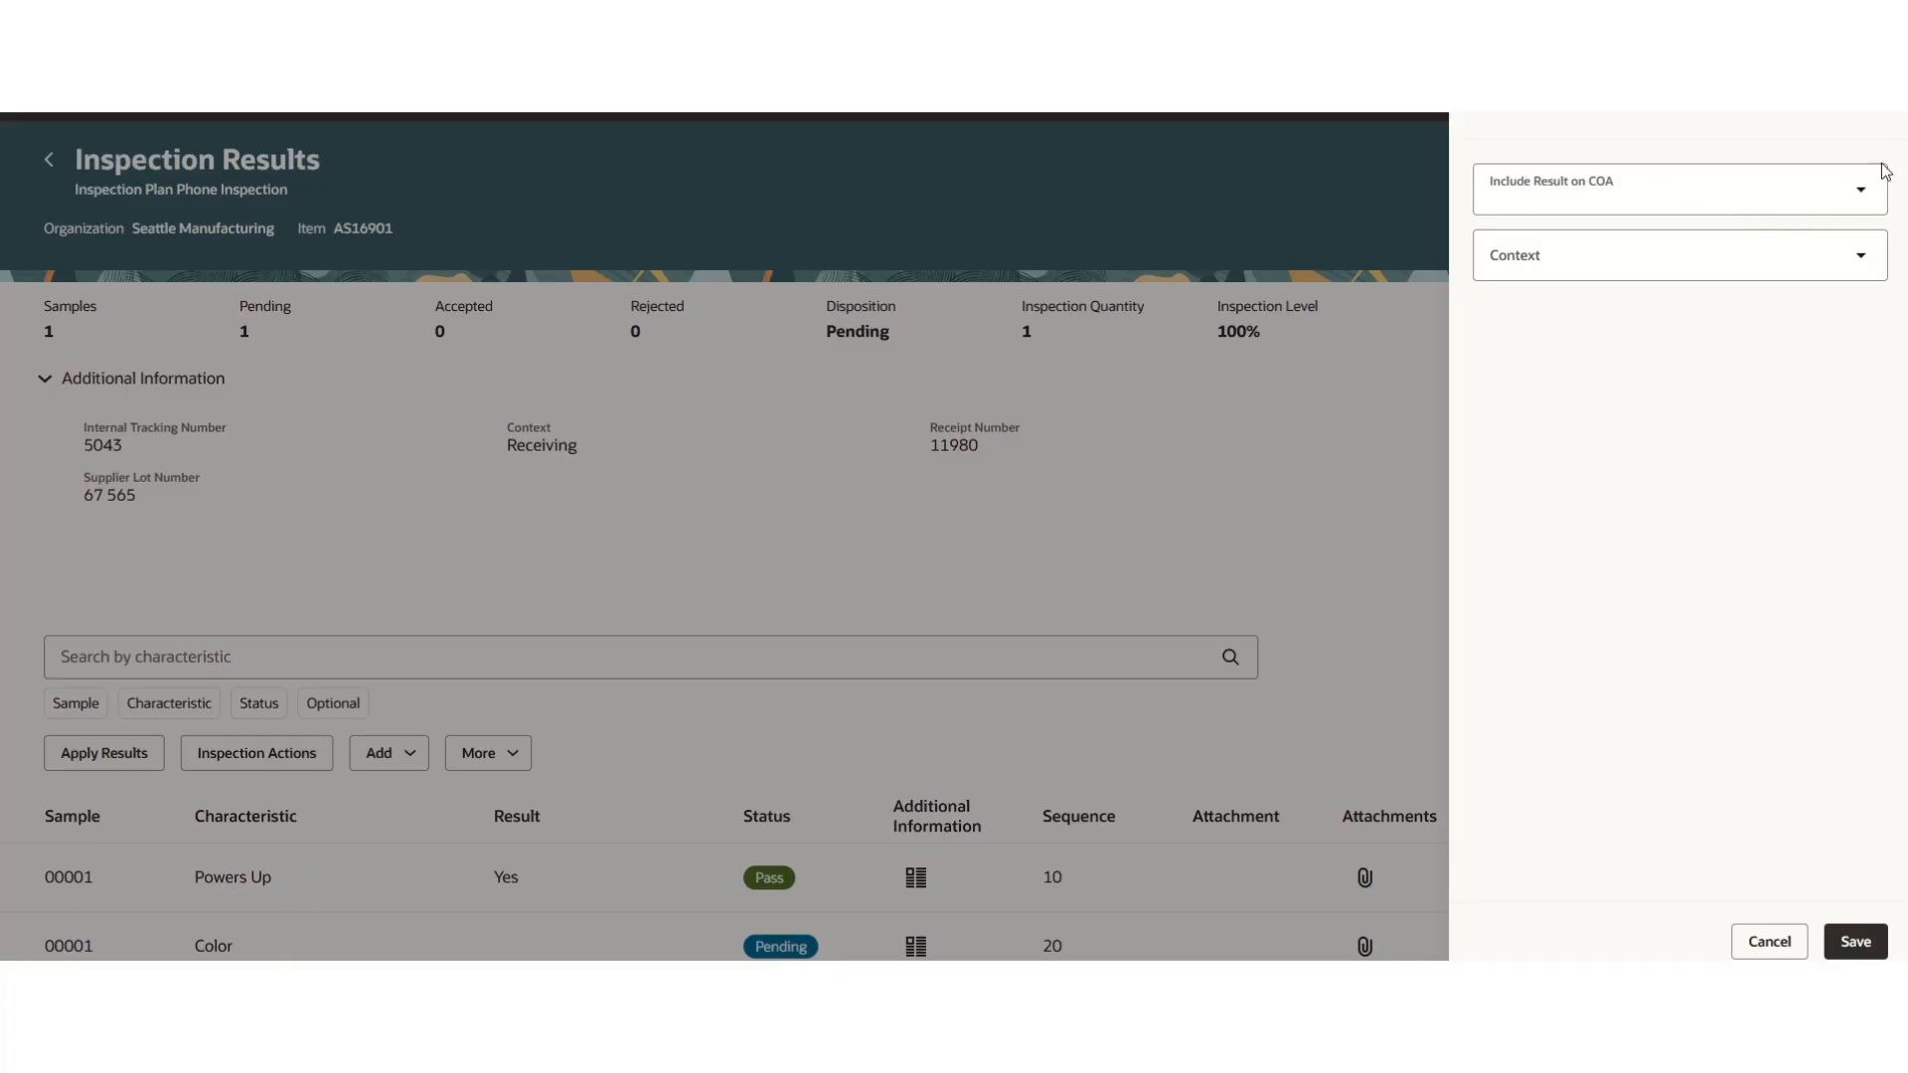
left_click(1862, 195)
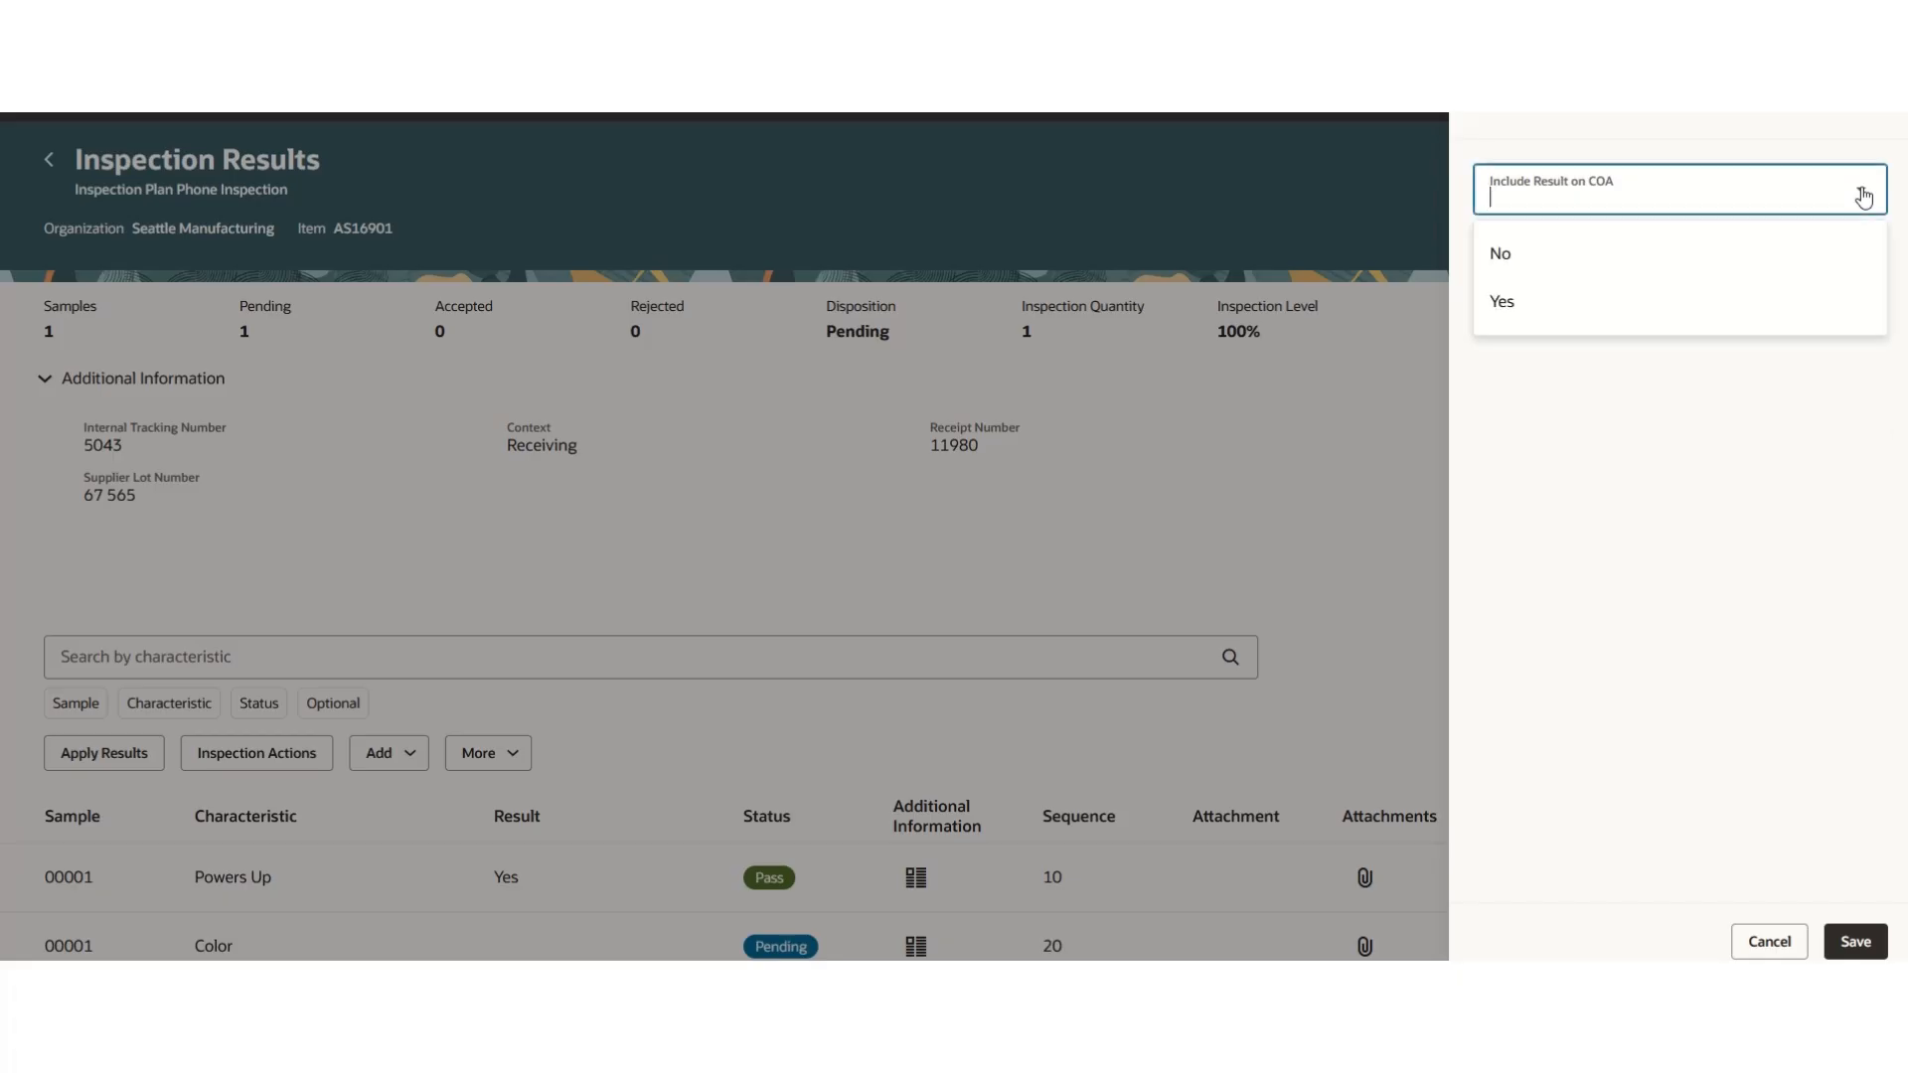
left_click(1526, 312)
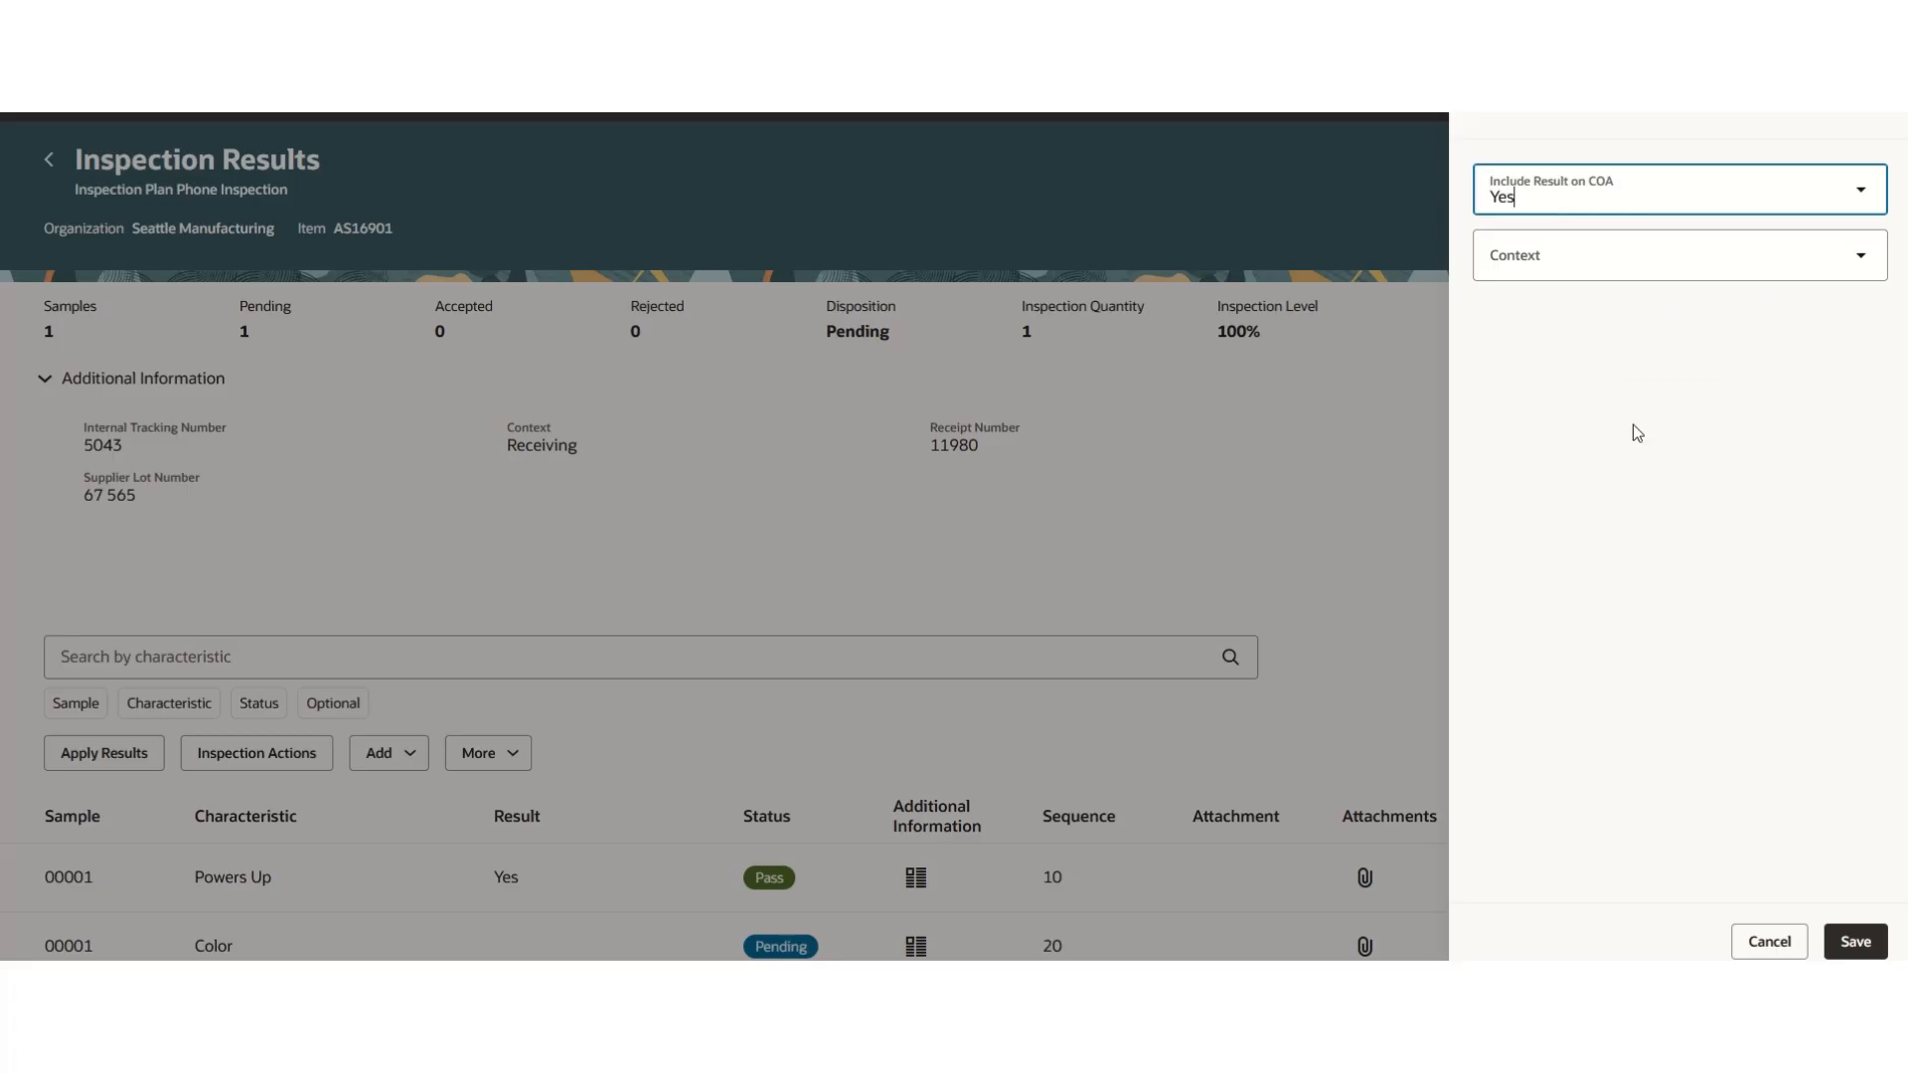
left_click(1858, 943)
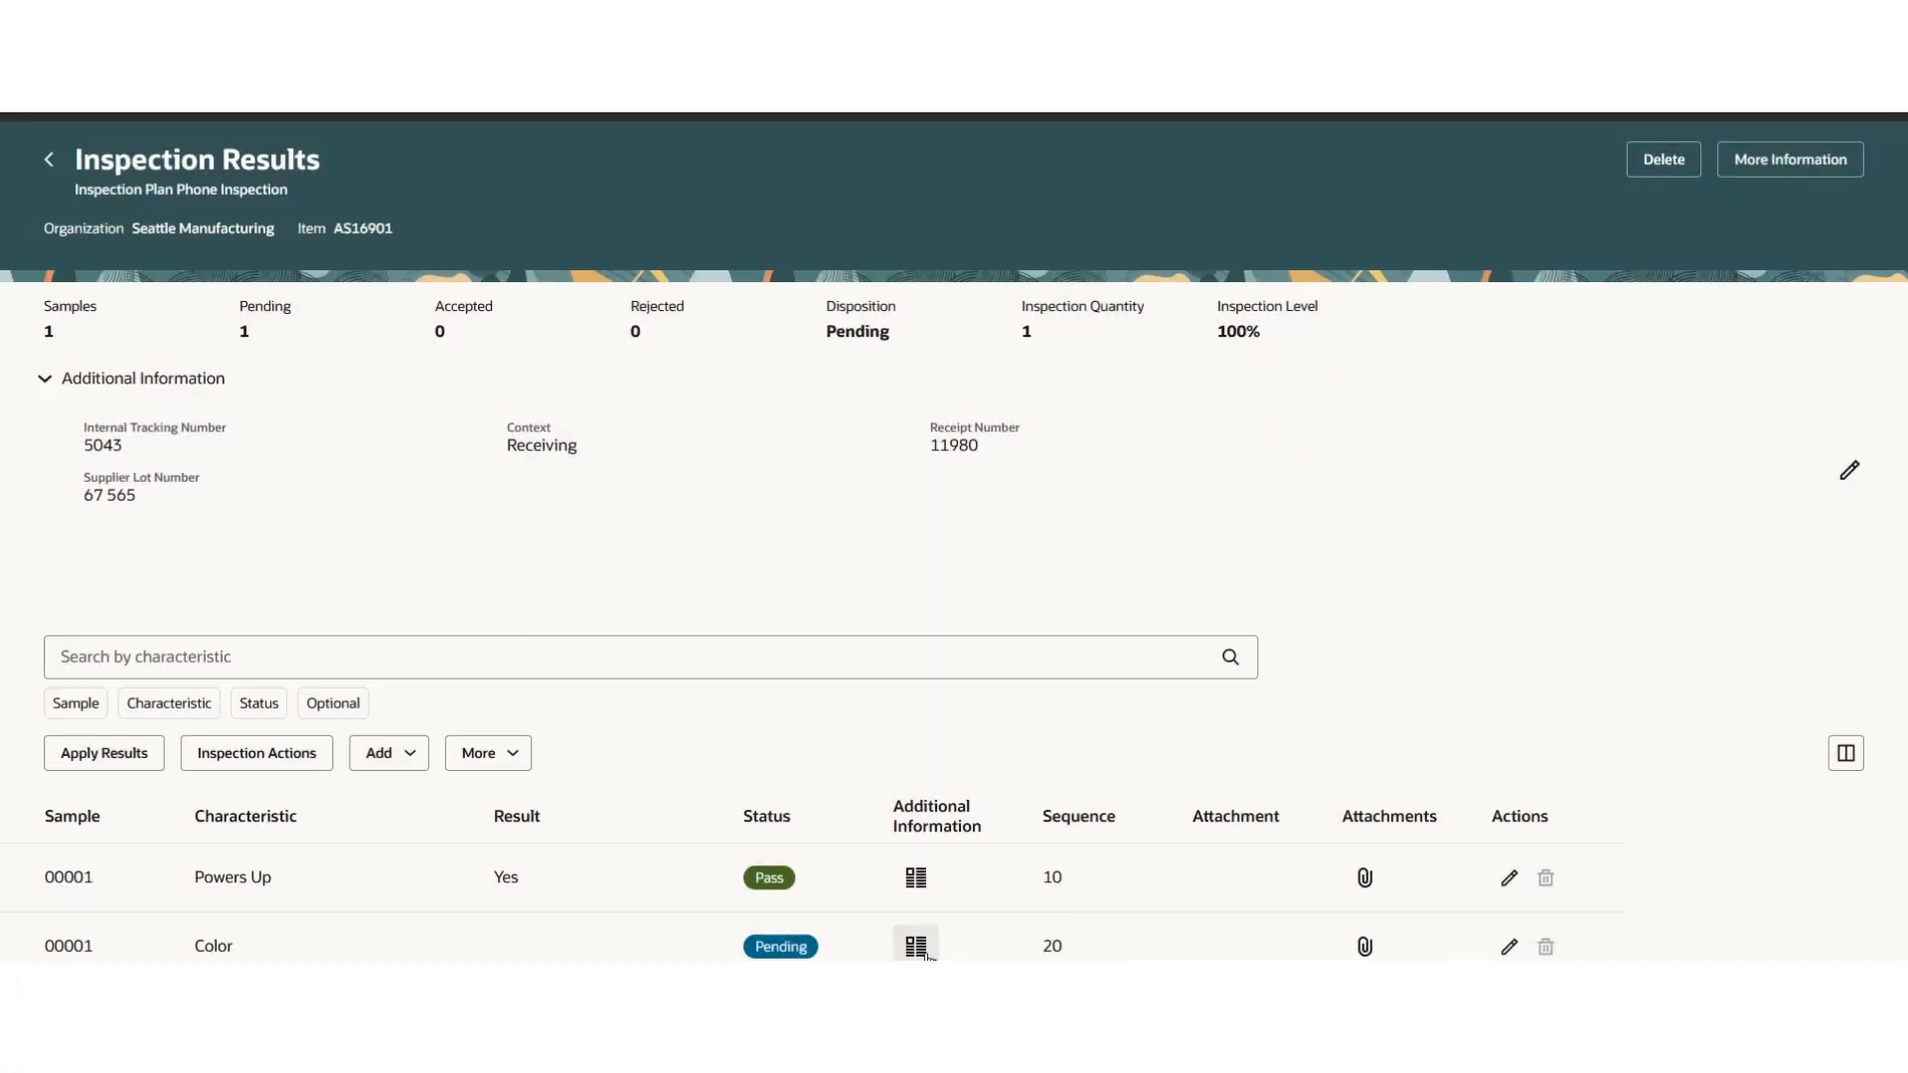
- Open the Color result's additional information, set Include Result on COA to No, and save
left_click(915, 946)
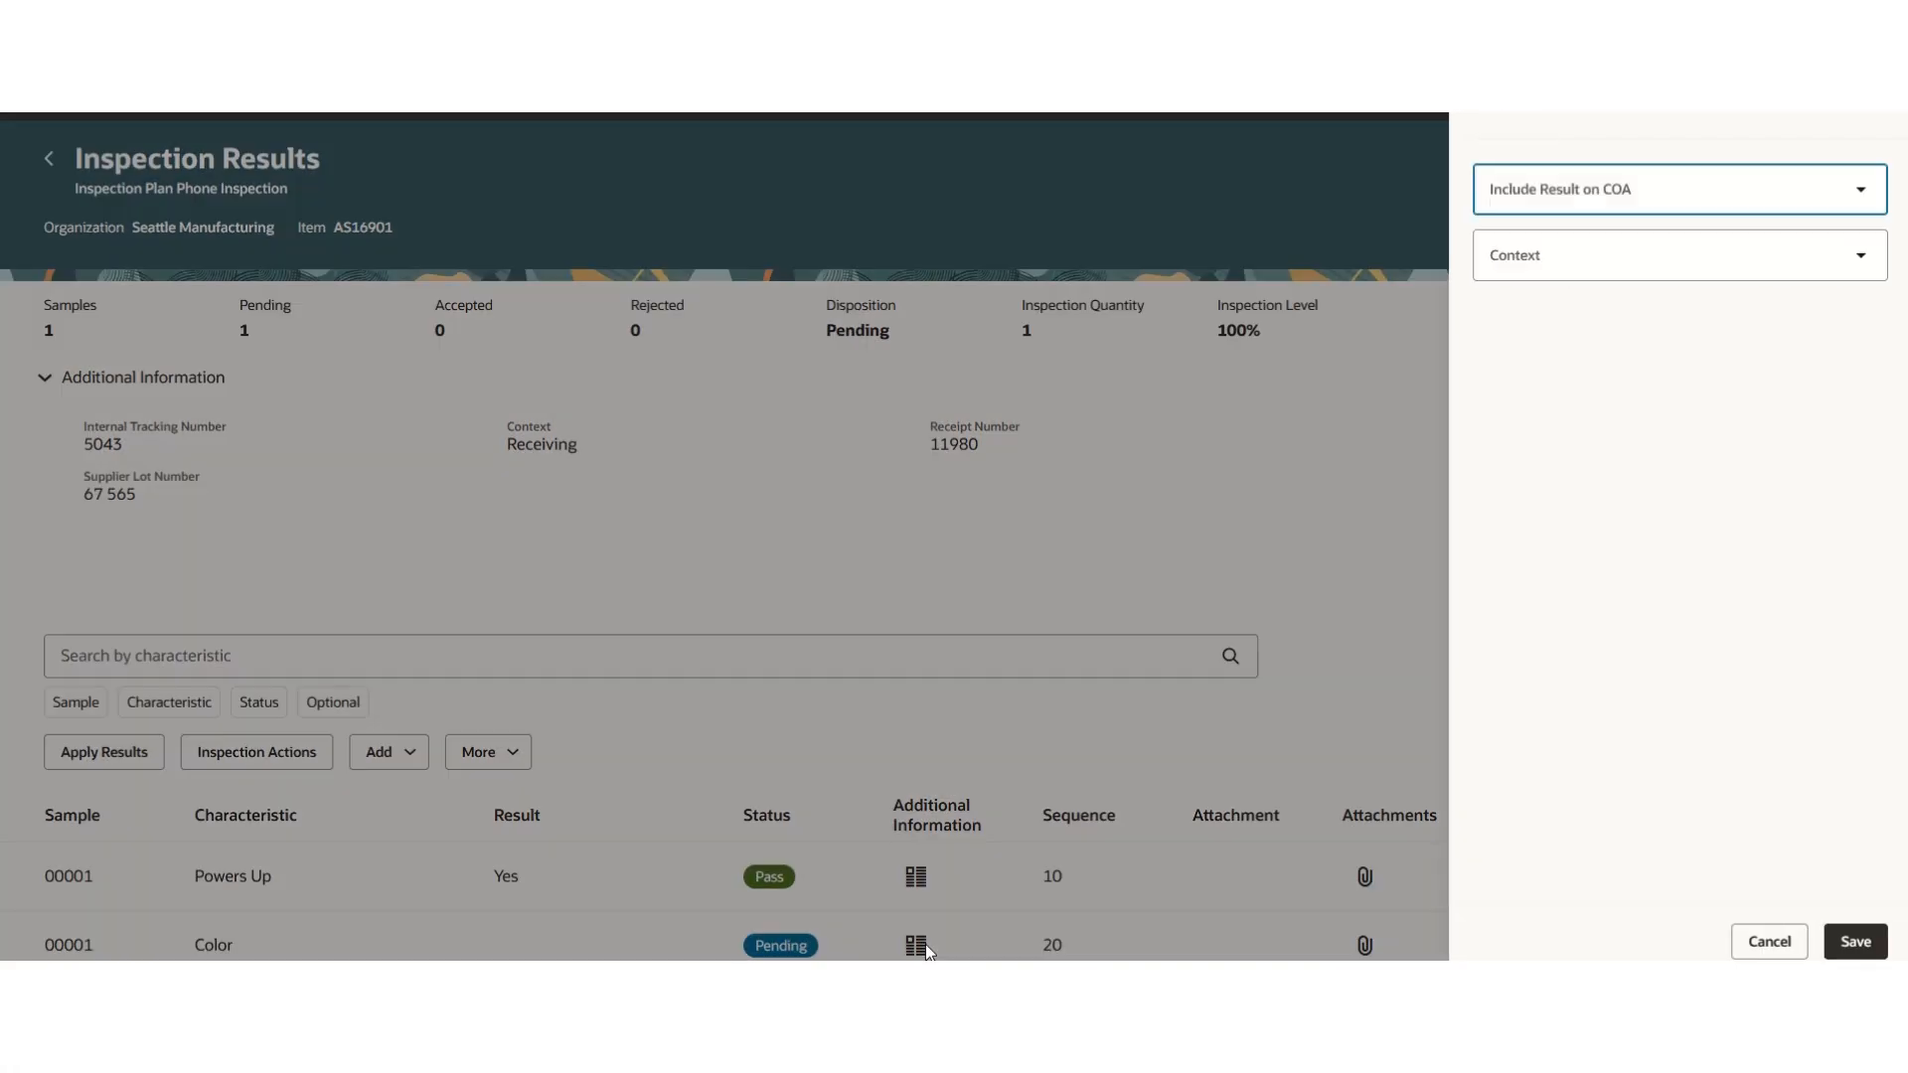
left_click(1844, 206)
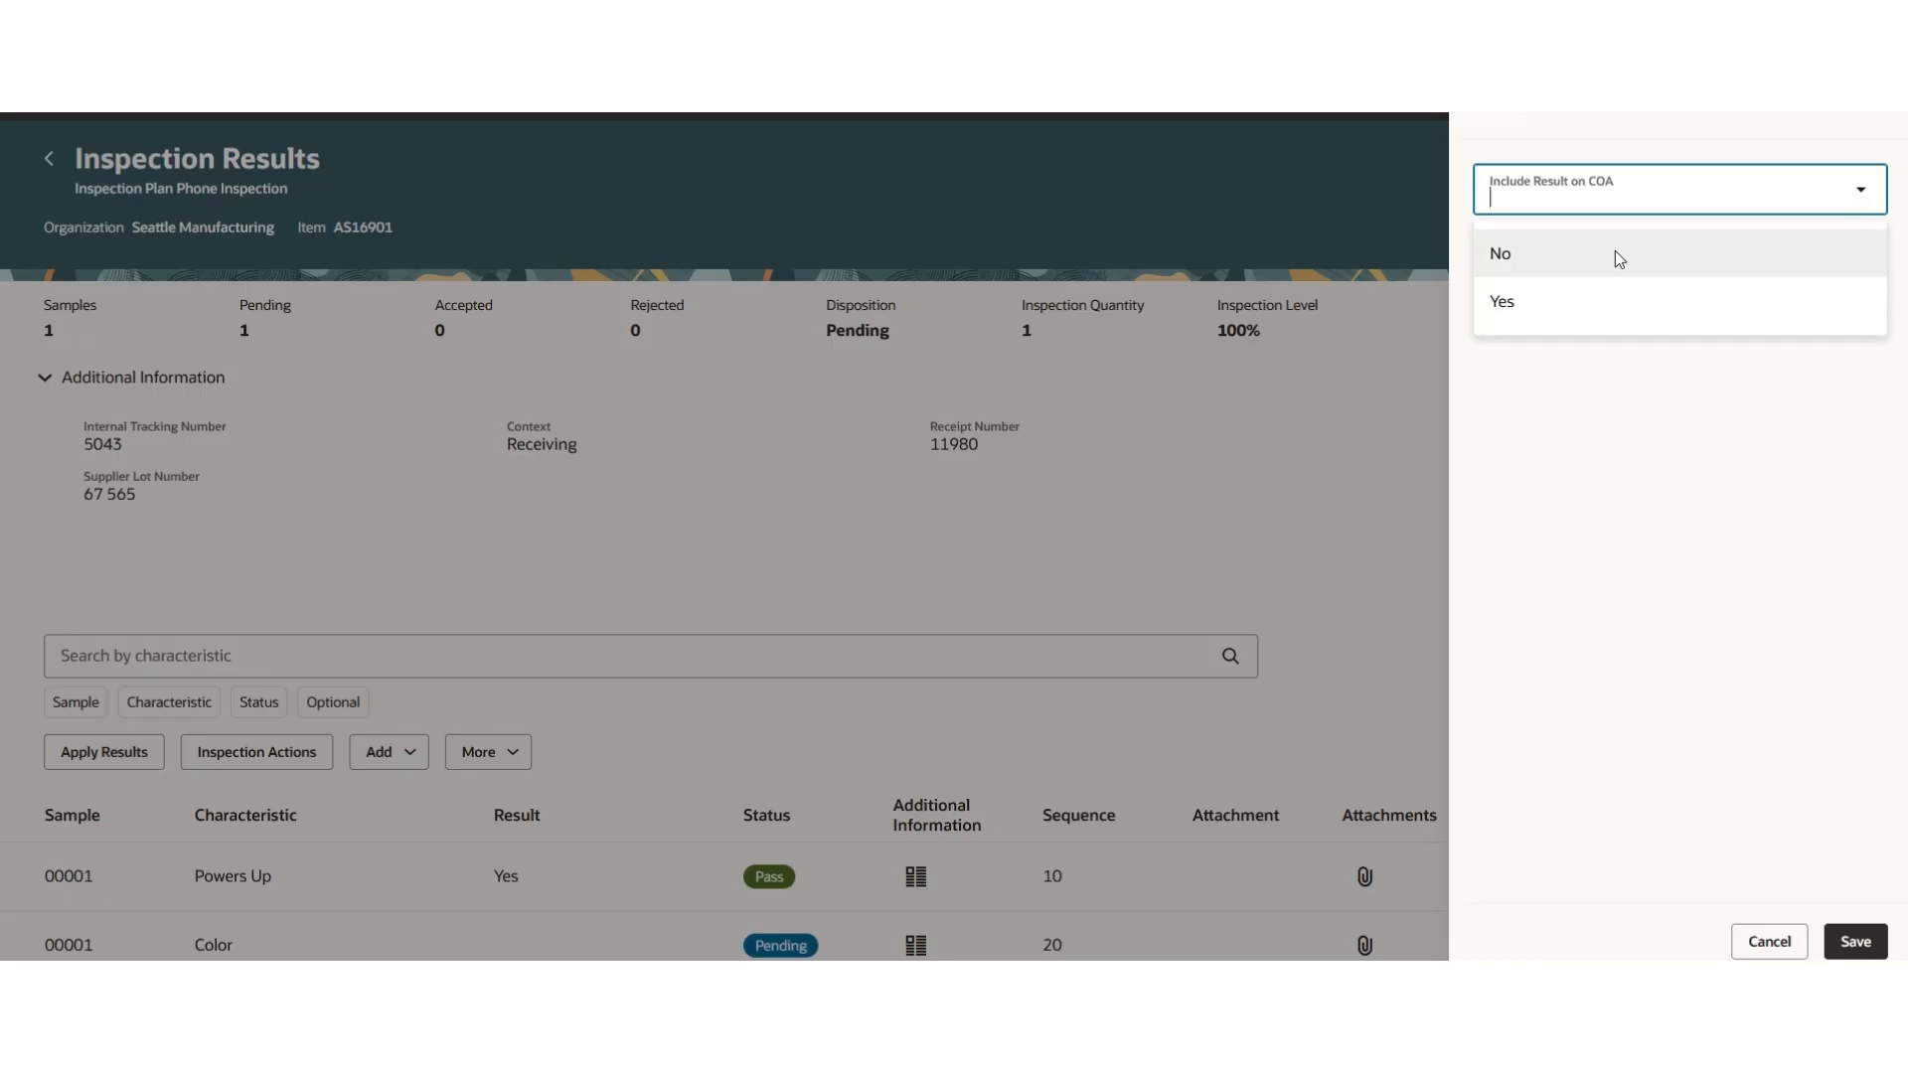
left_click(1619, 260)
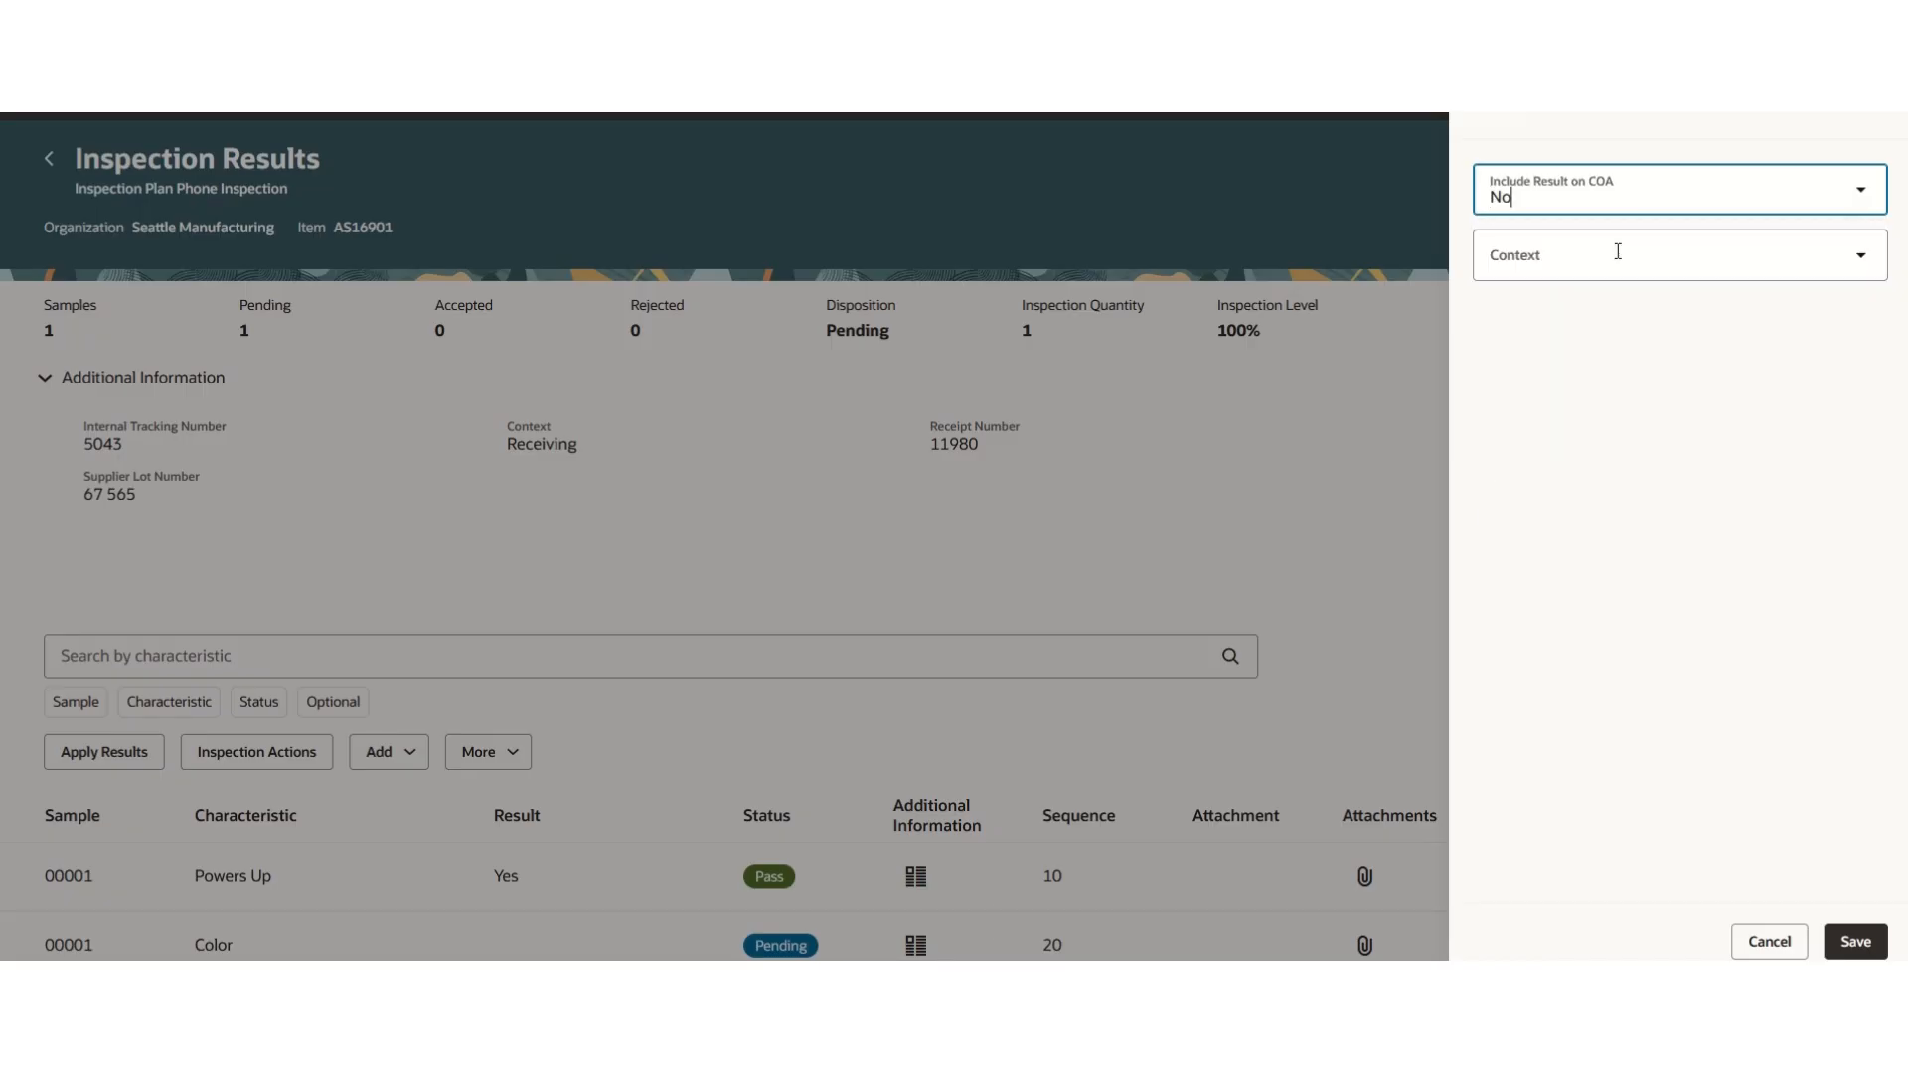
left_click(1863, 949)
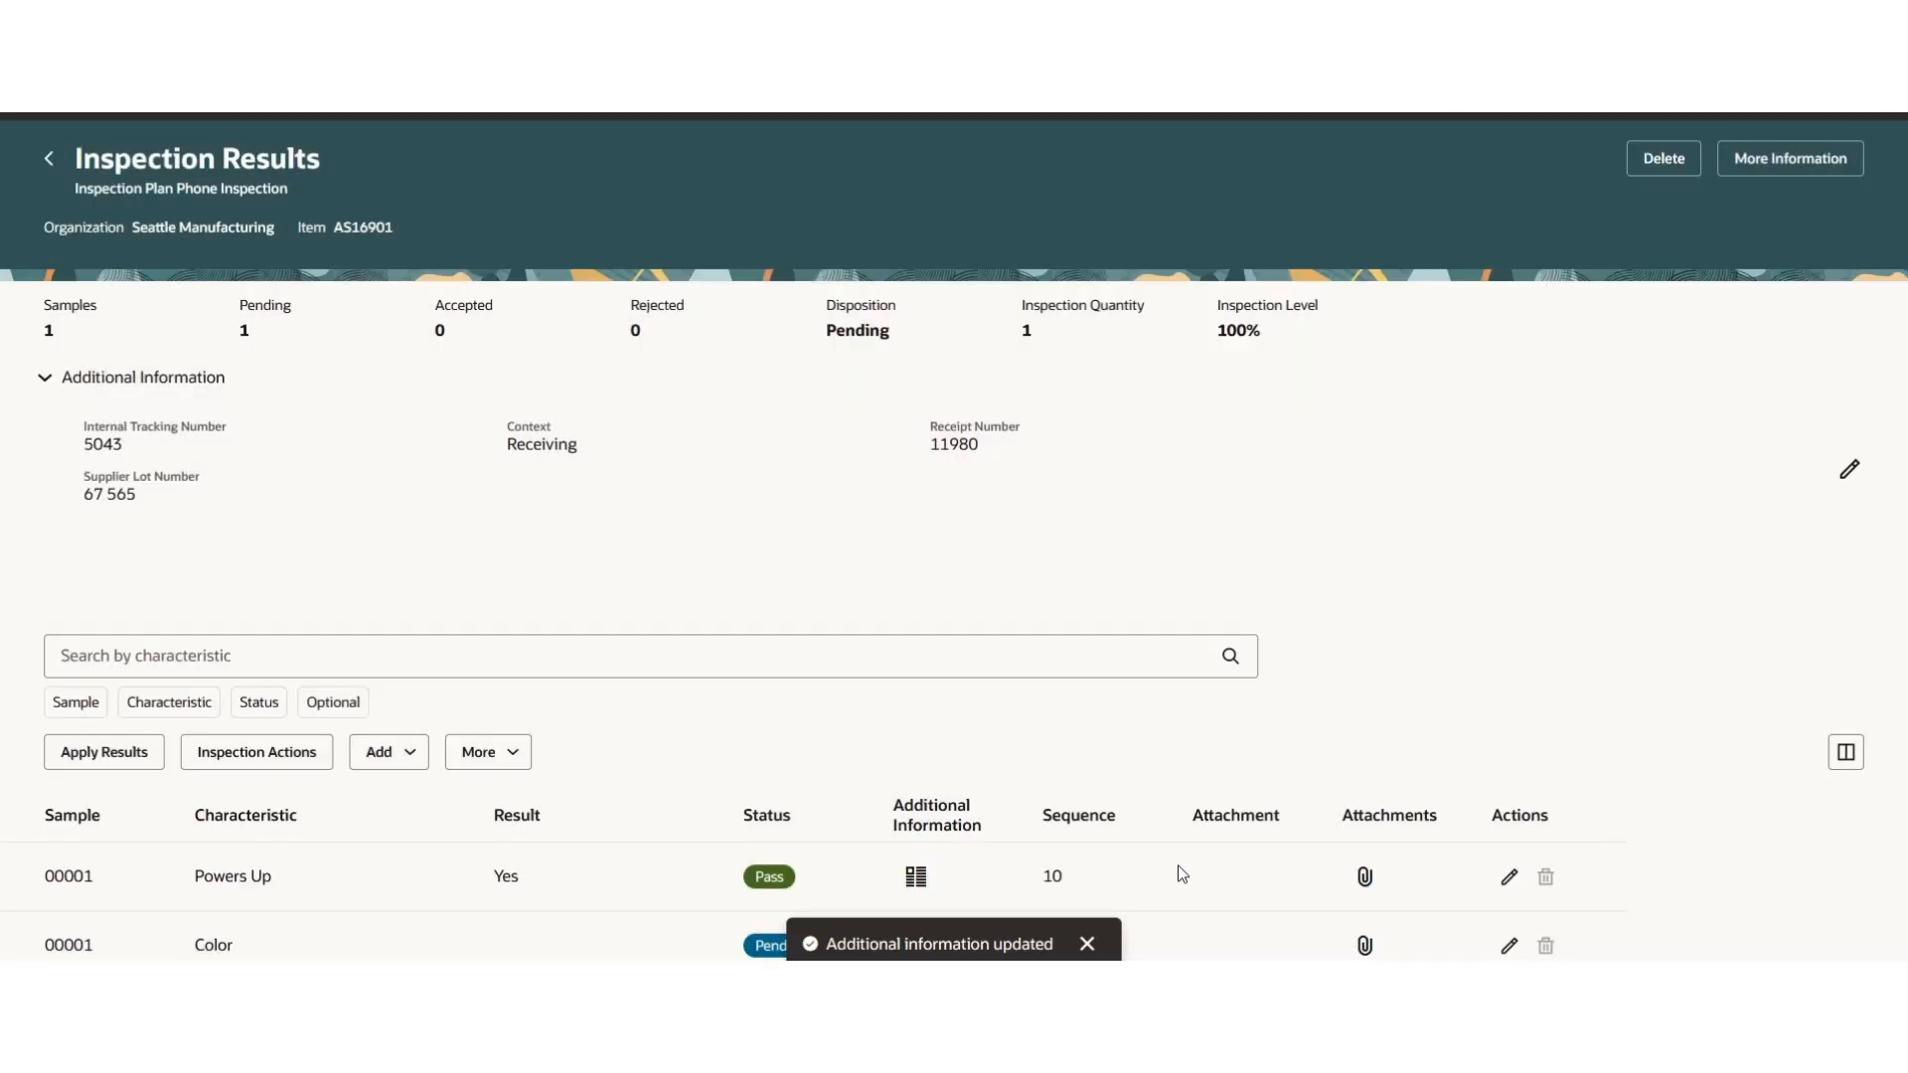